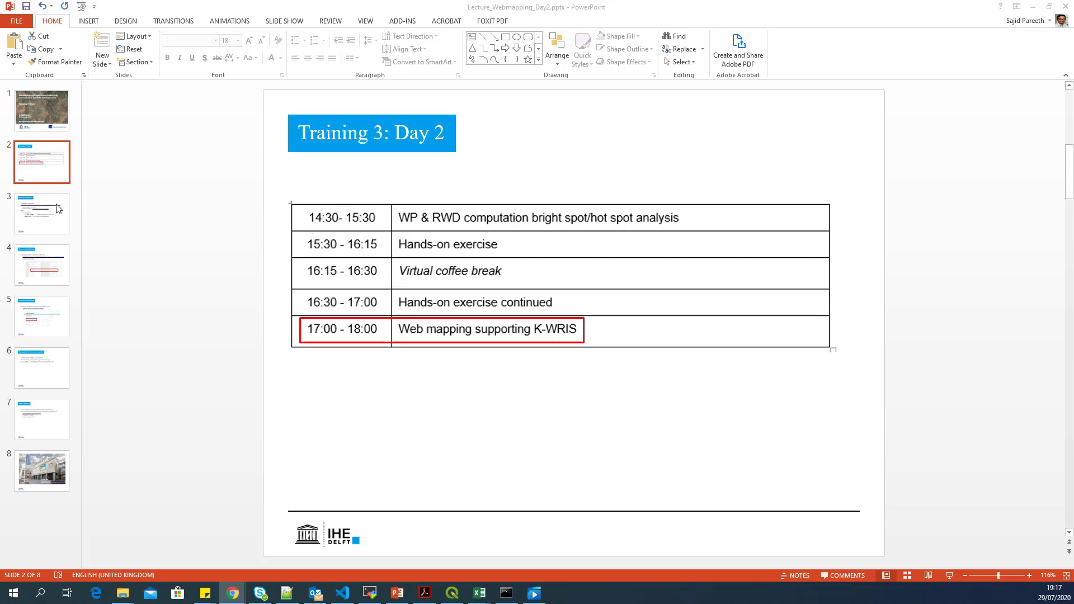
- Show the Required software slide and highlight the word Geoserver
{"action": "left_click", "coordinate": [41, 211]}
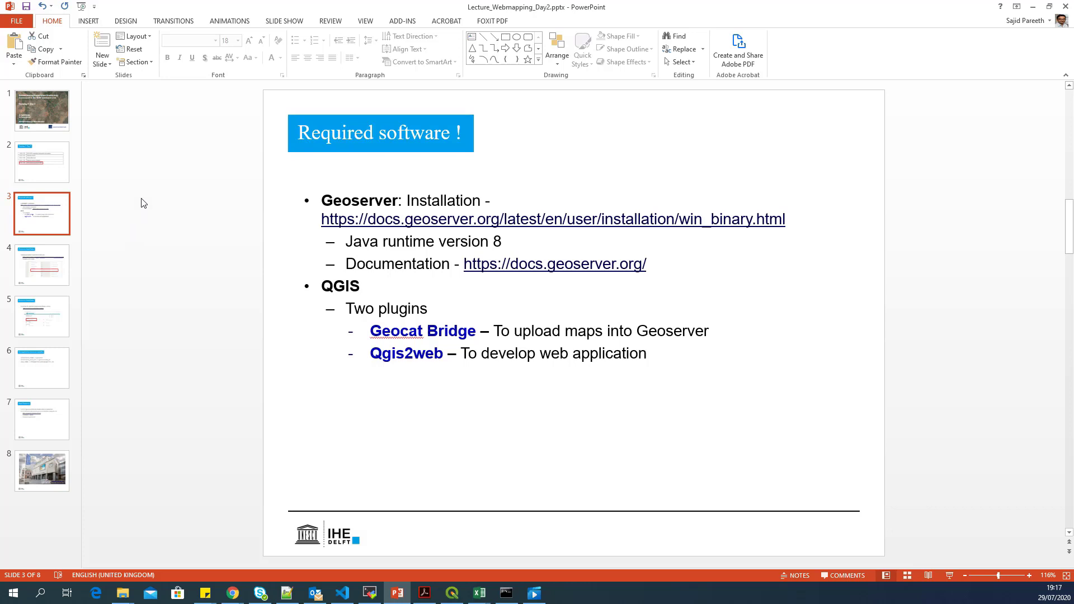
{"action": "double_click", "coordinate": [353, 204]}
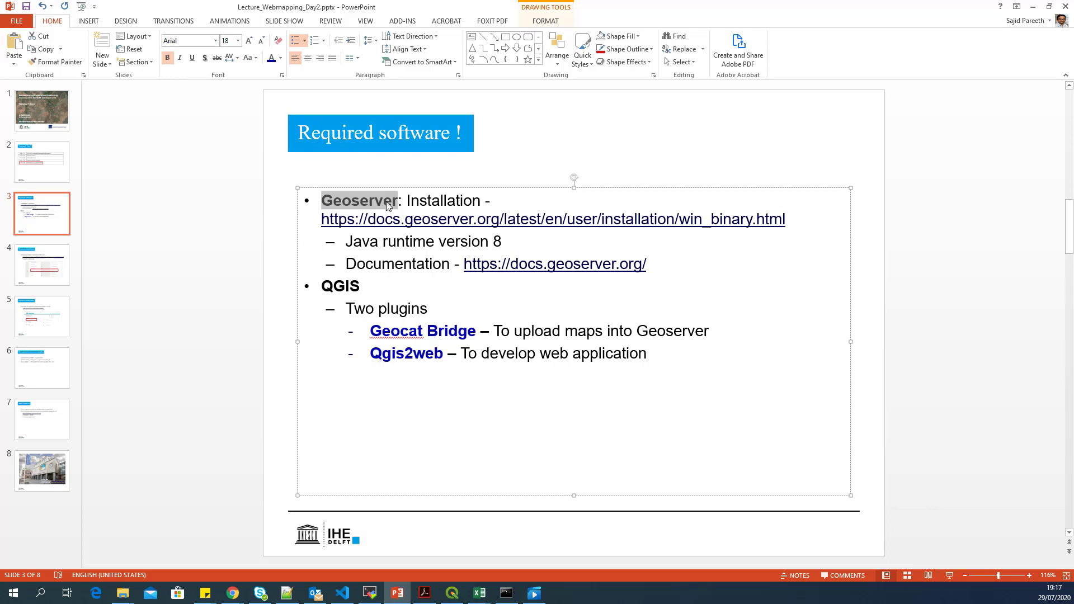
{"action": "left_click", "coordinate": [347, 242]}
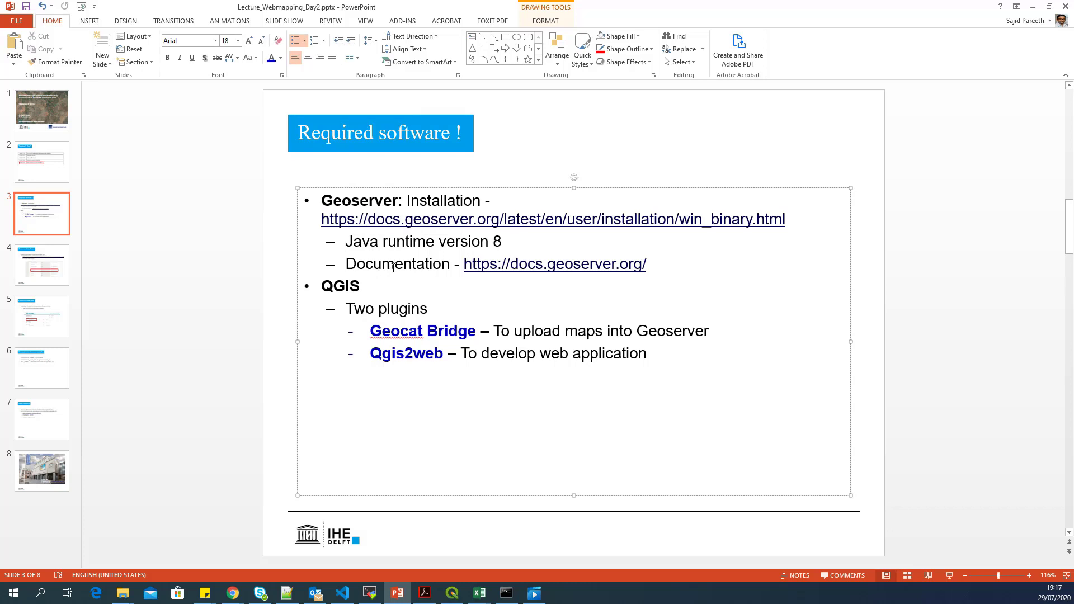
- Highlight the Documentation line with its URL, then scroll down to slide 4
{"action": "triple_click", "coordinate": [437, 266]}
{"action": "left_click", "coordinate": [440, 266]}
{"action": "left_click_drag", "start_coordinate": [681, 269], "coordinate": [344, 264]}
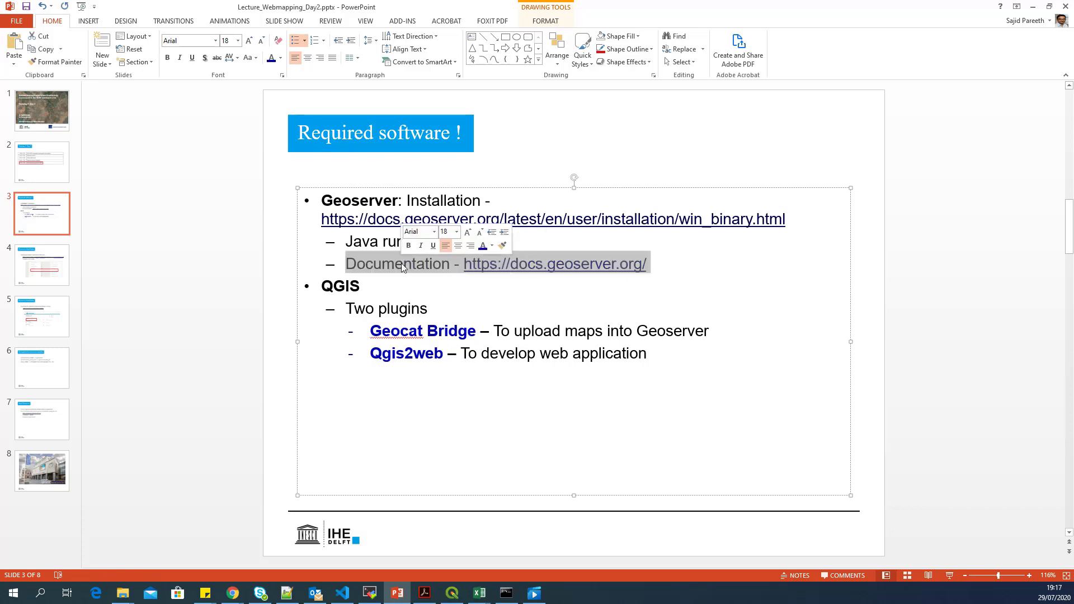
{"action": "left_click", "coordinate": [403, 263]}
{"action": "left_click", "coordinate": [152, 323]}
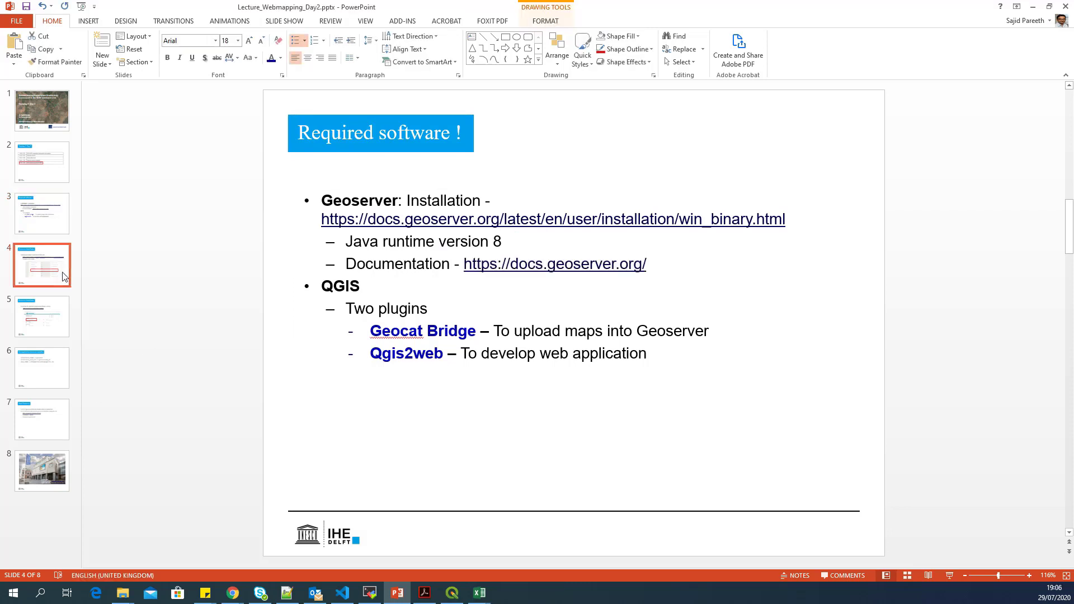
{"action": "scroll", "coordinate": [798, 233], "scroll_direction": "down", "scroll_amount": 1}
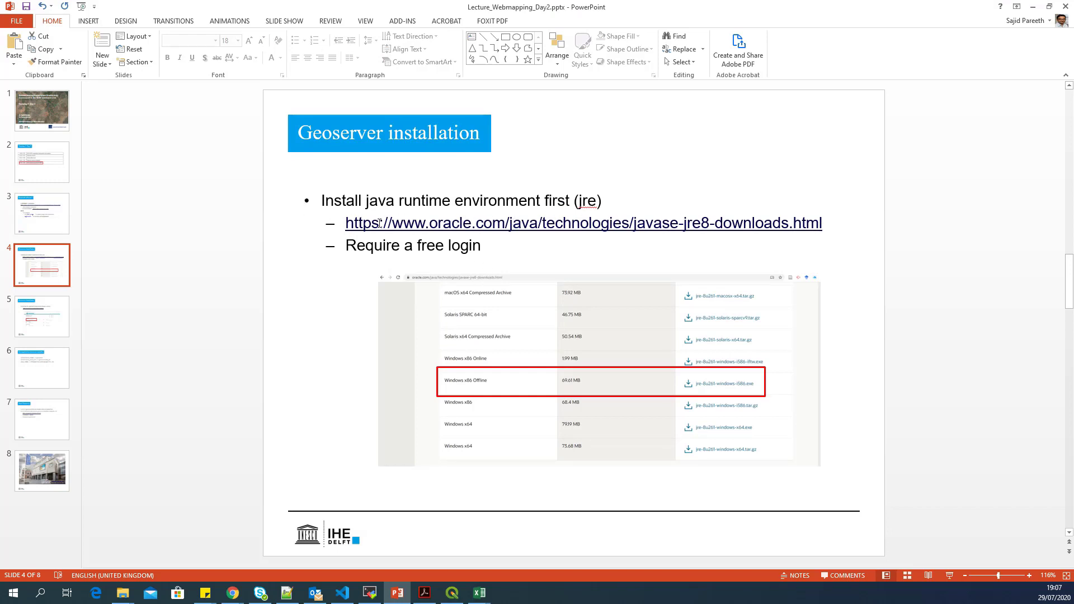
- Highlight the whole Java runtime download link line on slide 4
{"action": "double_click", "coordinate": [441, 223]}
{"action": "triple_click", "coordinate": [441, 223]}
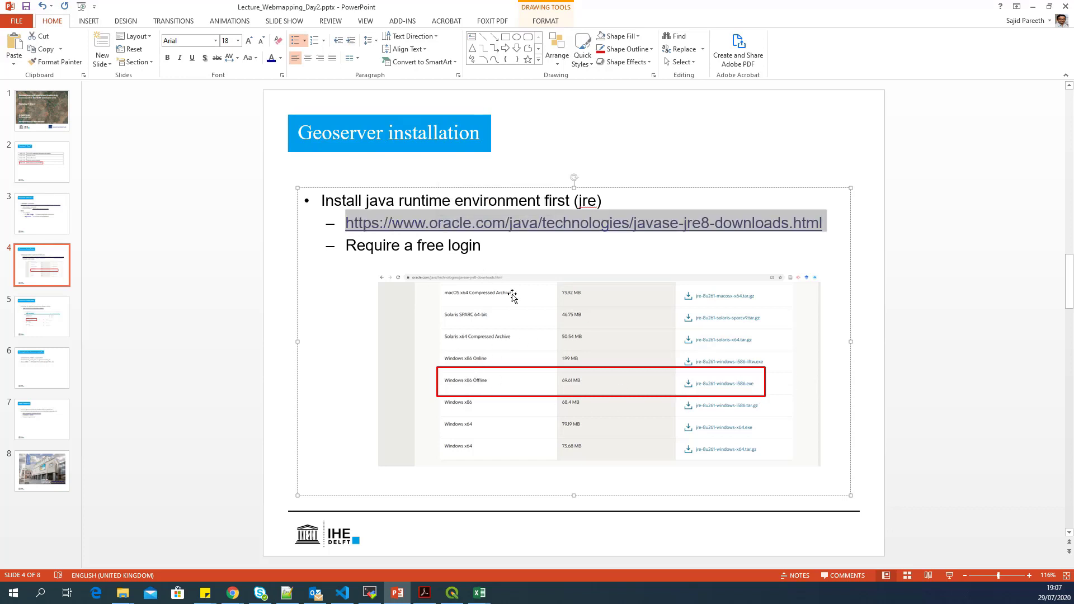
{"action": "left_click", "coordinate": [459, 248]}
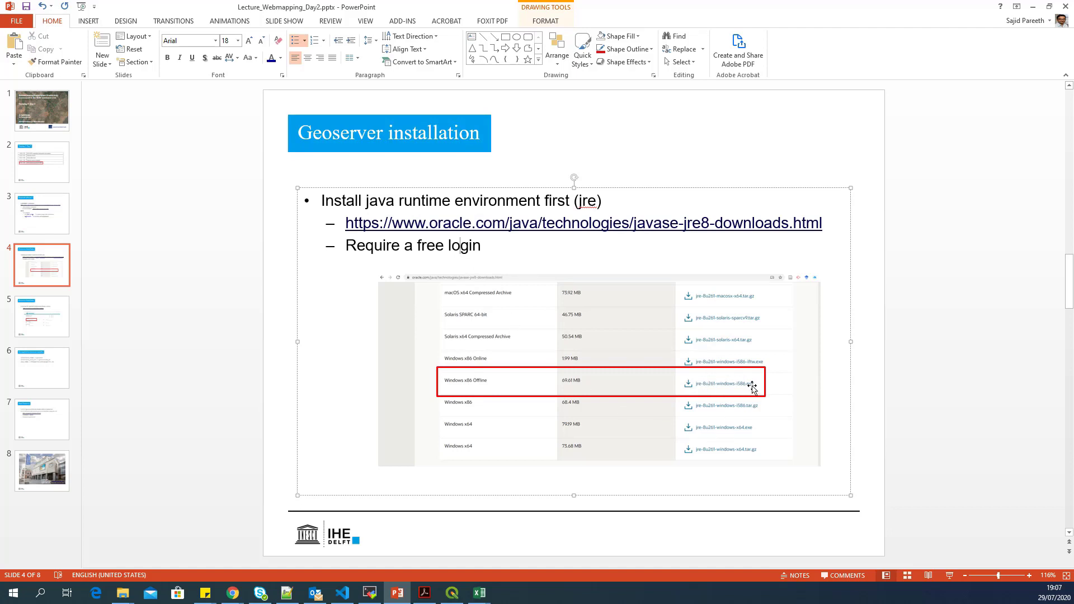
- Preview the open File Explorer windows, bring up the bin folder, then minimise it
{"action": "left_click", "coordinate": [123, 596]}
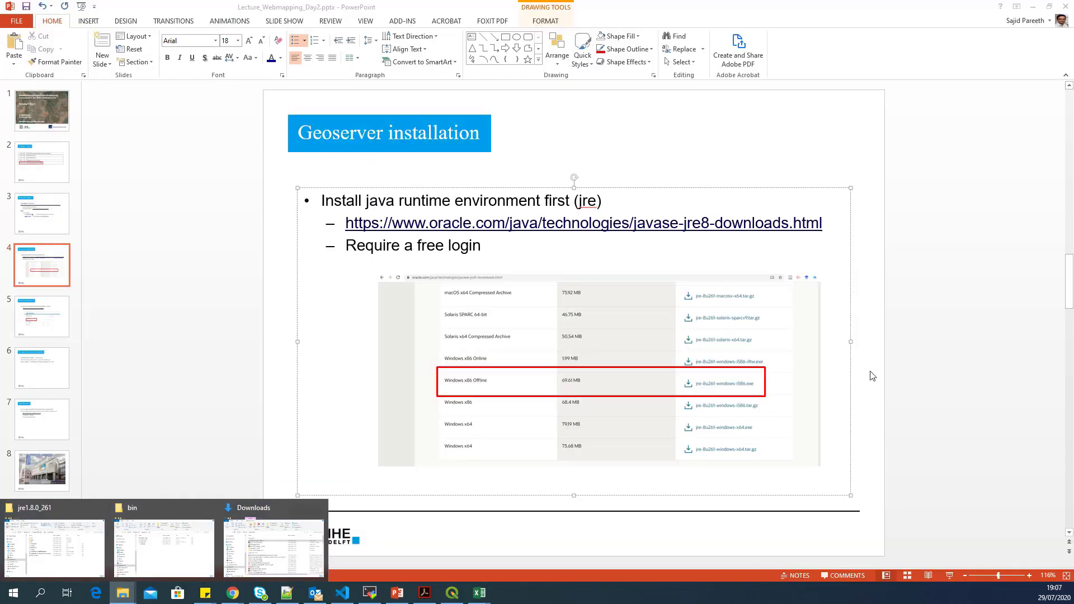
{"action": "left_click", "coordinate": [872, 376]}
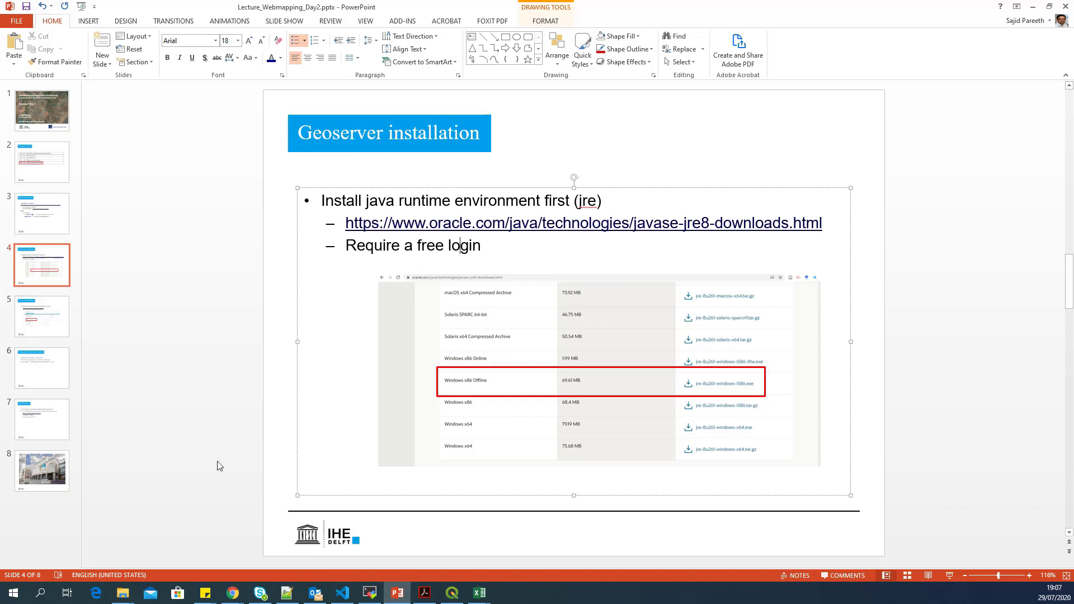
{"action": "left_click", "coordinate": [123, 593]}
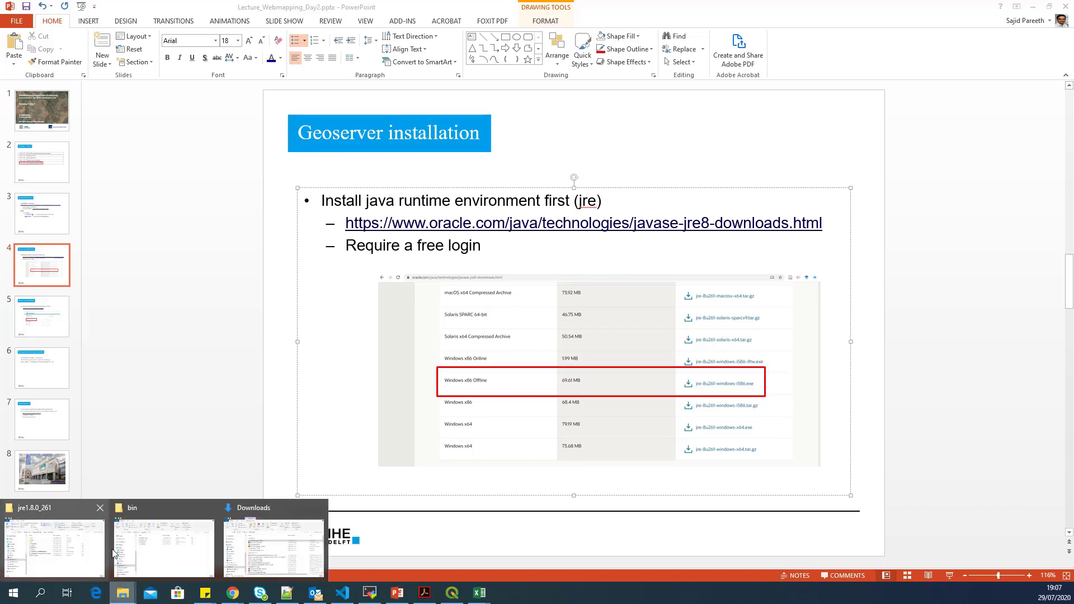
{"action": "left_click", "coordinate": [155, 547]}
{"action": "key", "text": "super+Down"}
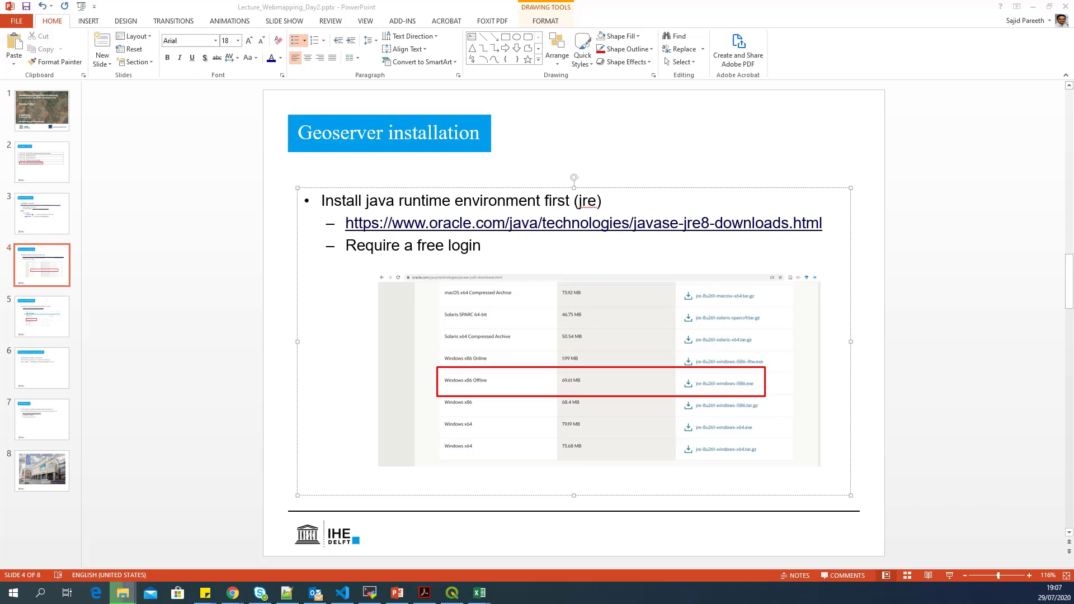
{"action": "left_click", "coordinate": [22, 317]}
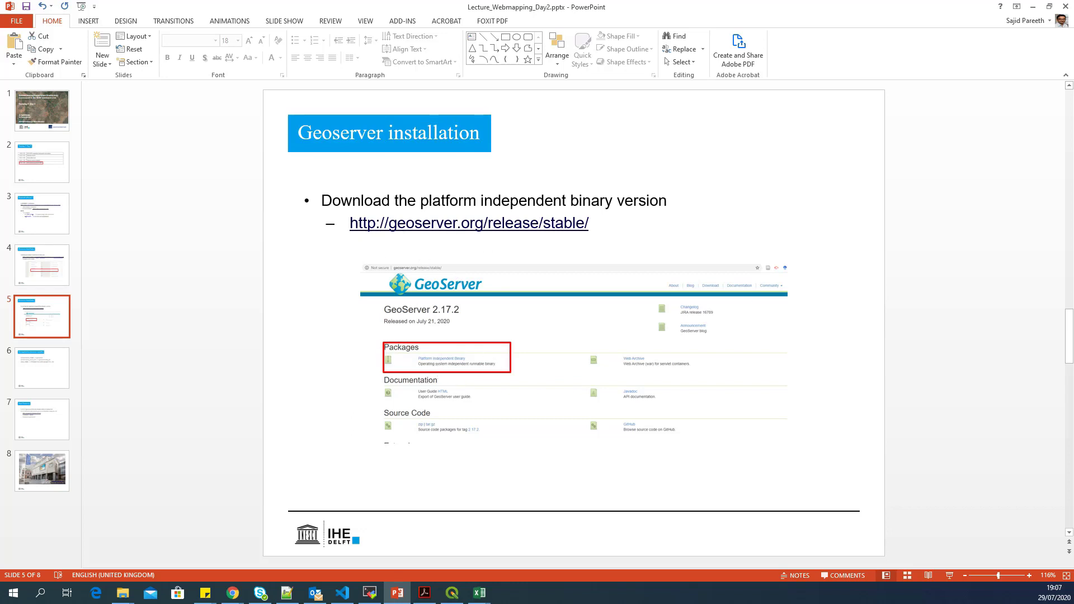
{"action": "key", "text": "alt+Tab"}
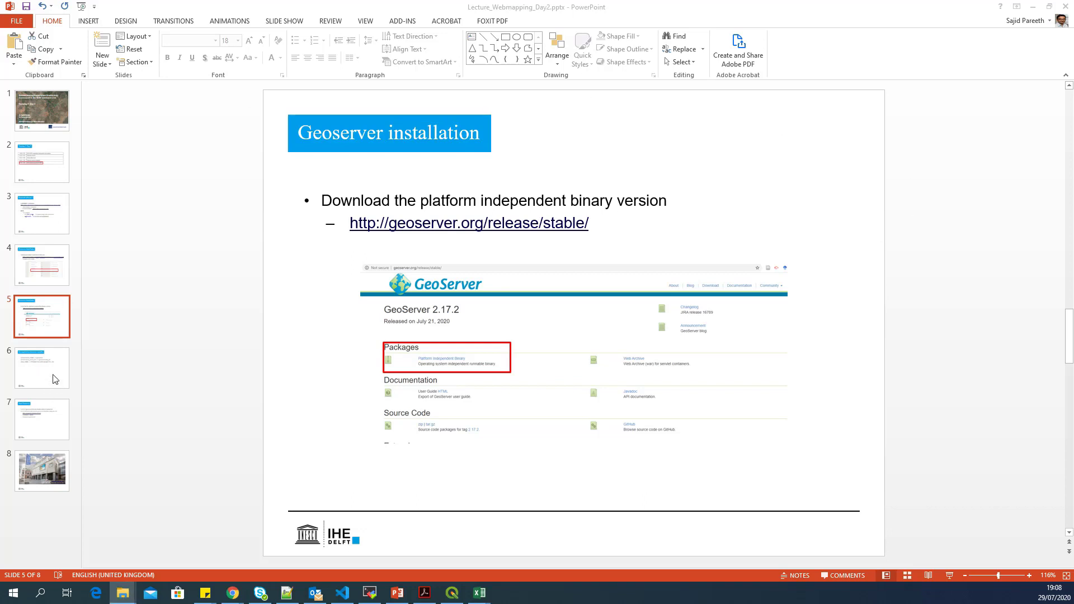
{"action": "left_click", "coordinate": [55, 321]}
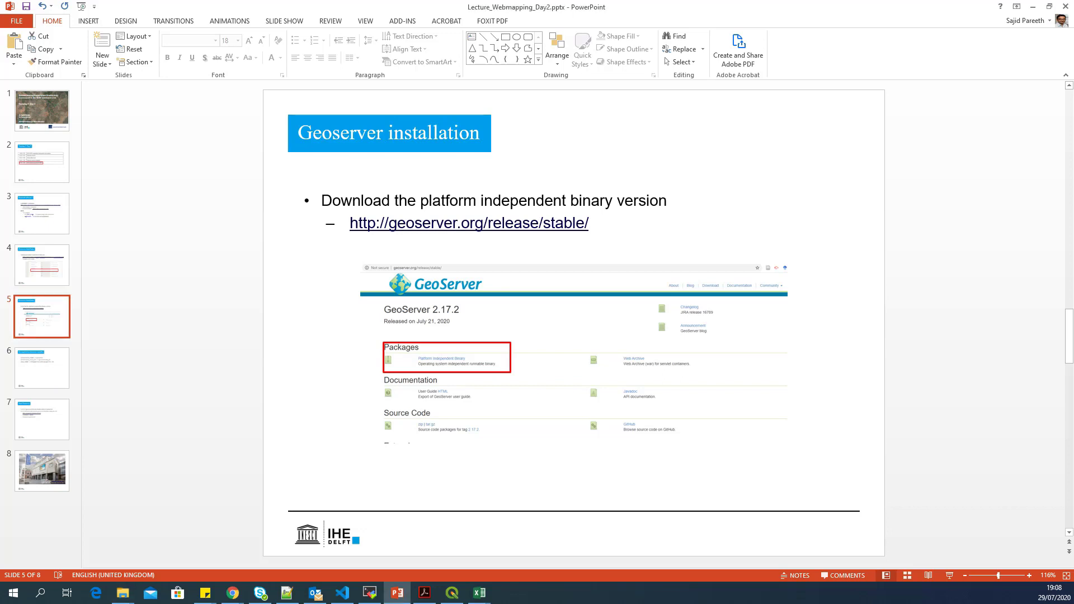
- Extract geoserver-2.17.2-bin.zip into the Downloads folder
{"action": "key", "text": "alt+Tab"}
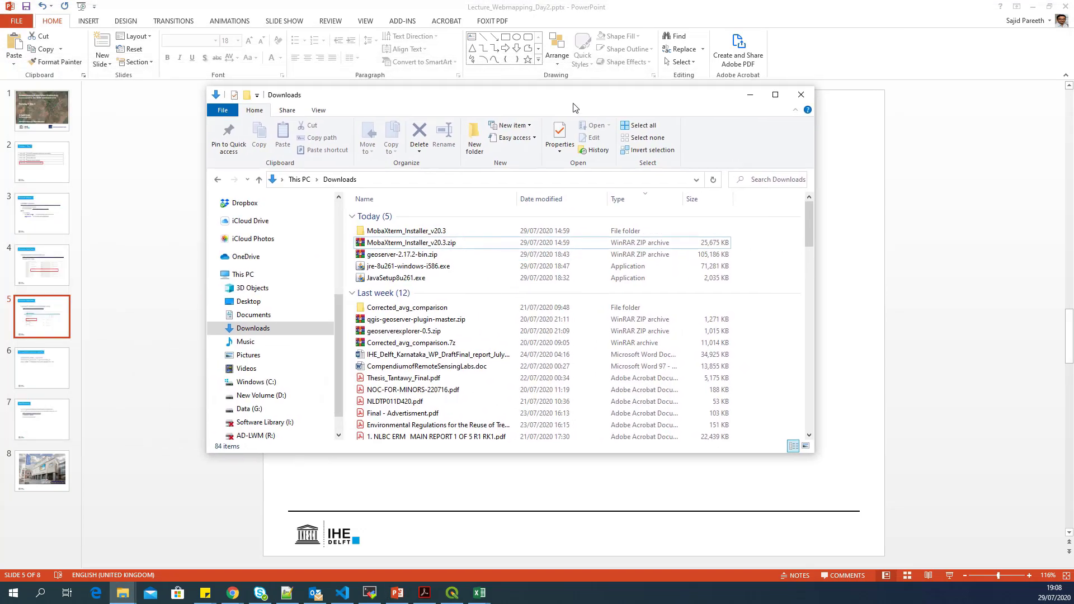
{"action": "left_click", "coordinate": [377, 256]}
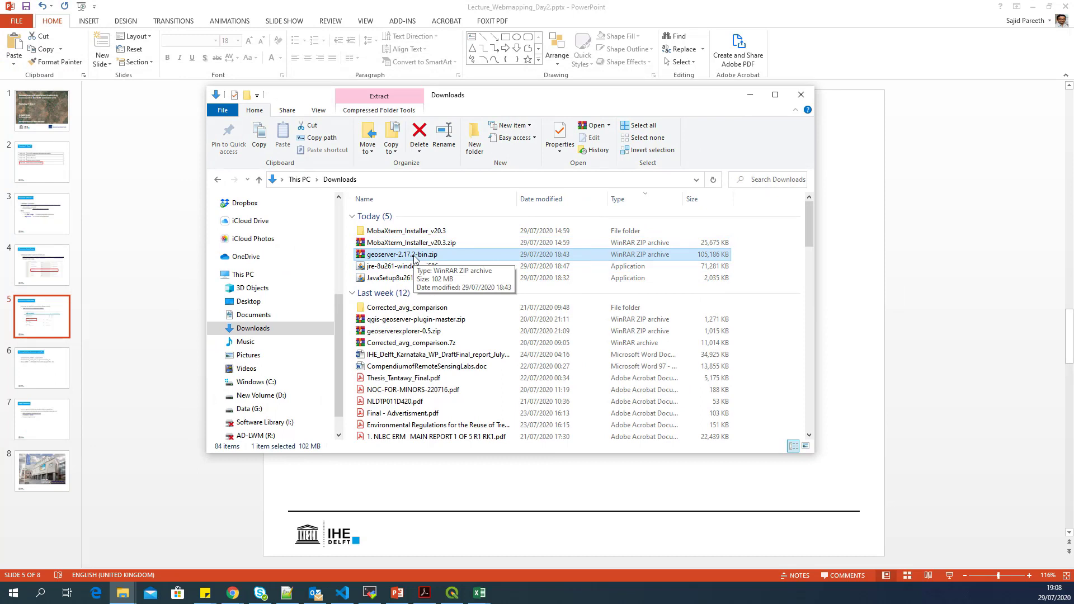
{"action": "right_click", "coordinate": [414, 256]}
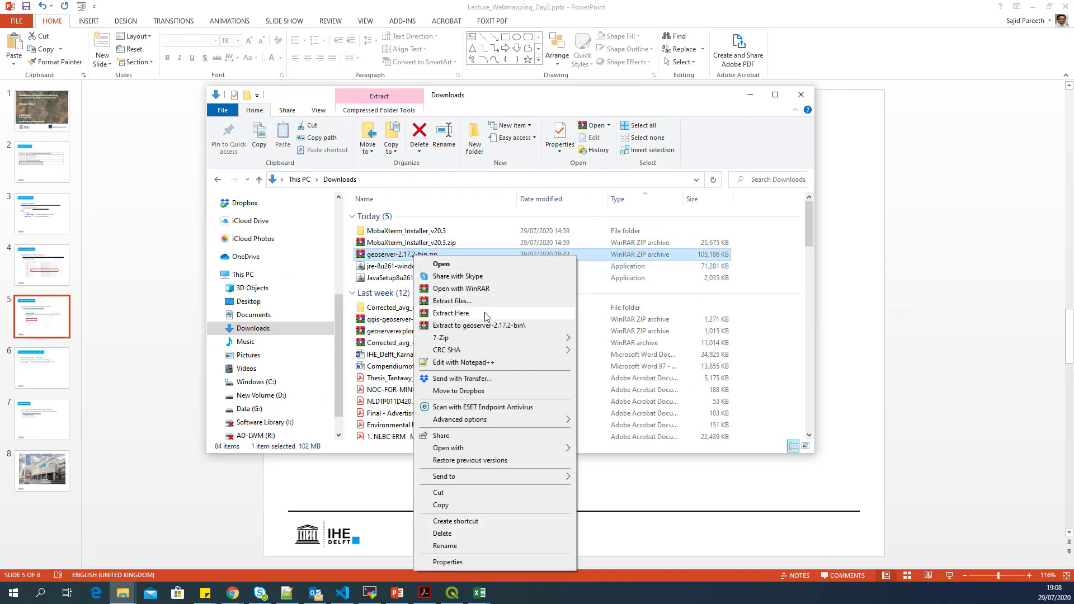
{"action": "left_click", "coordinate": [503, 317]}
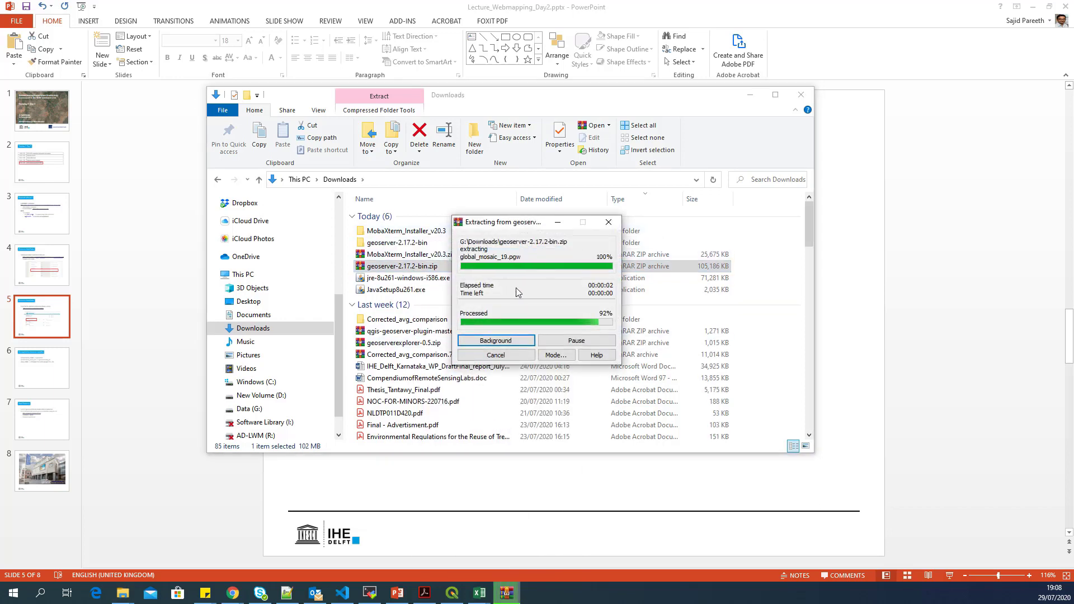
- Copy the extracted geoserver-2.17.2-bin folder onto the Windows (C:) drive
{"action": "left_click", "coordinate": [372, 244]}
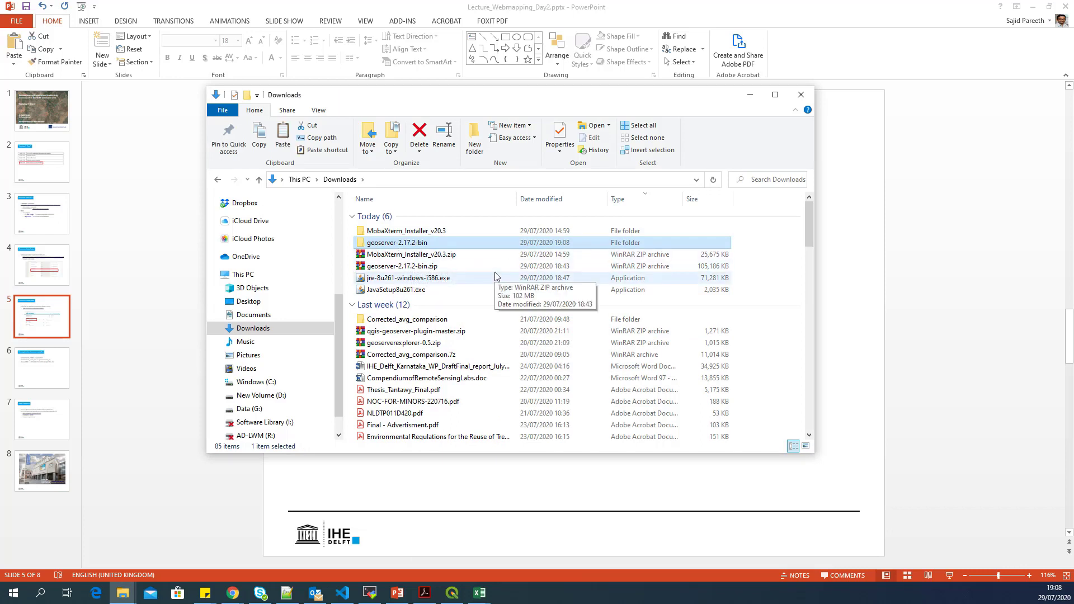
{"action": "scroll", "coordinate": [277, 376], "scroll_direction": "down", "scroll_amount": 1}
{"action": "left_click", "coordinate": [269, 364]}
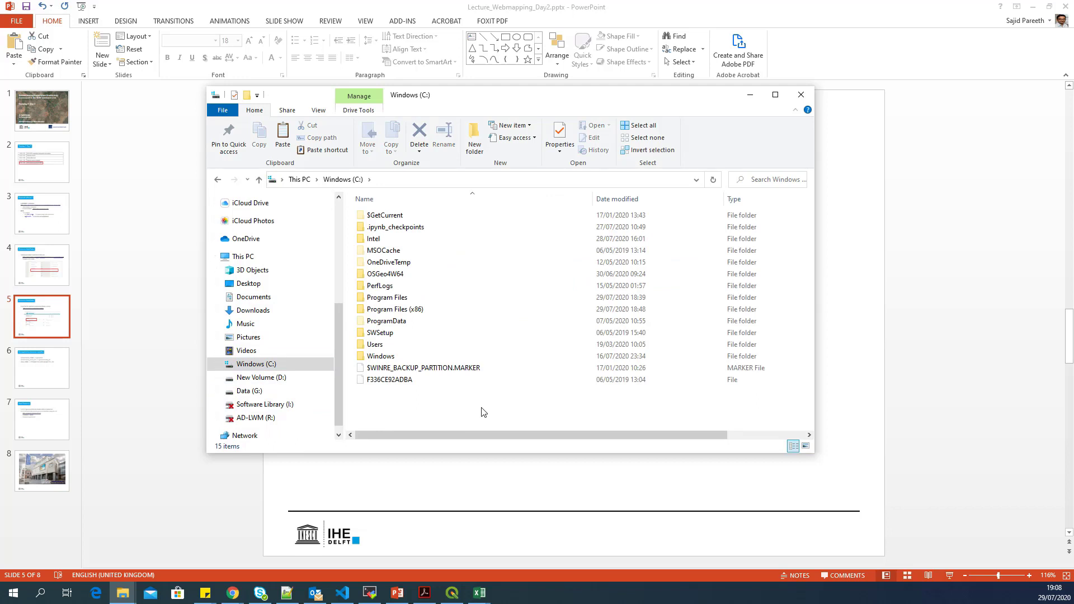
{"action": "key", "text": "ctrl+v"}
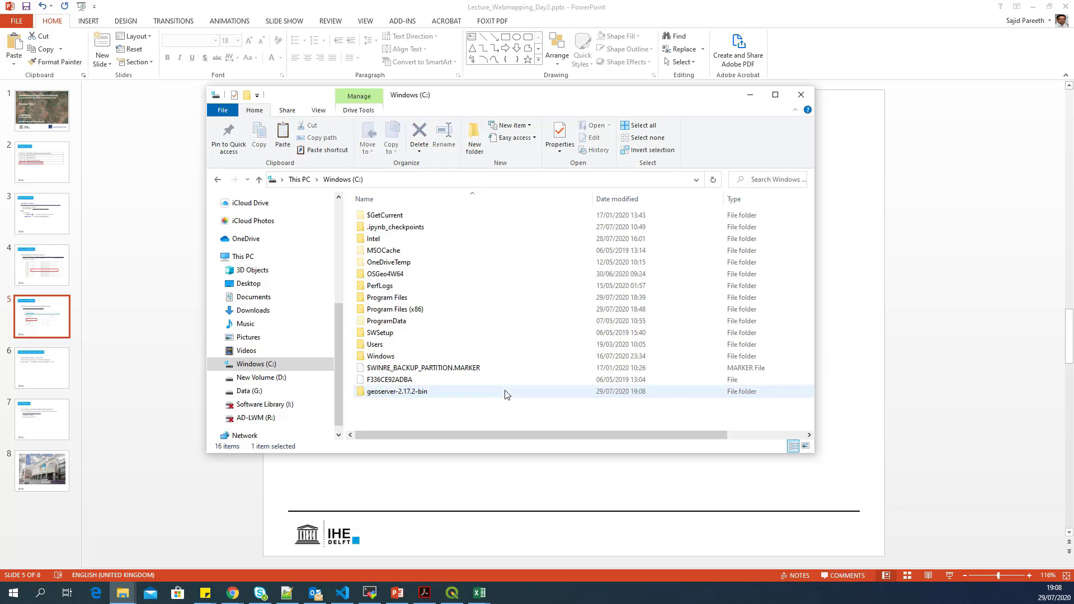
- Rename the copied folder to geoserver and open it
{"action": "key", "text": "F2"}
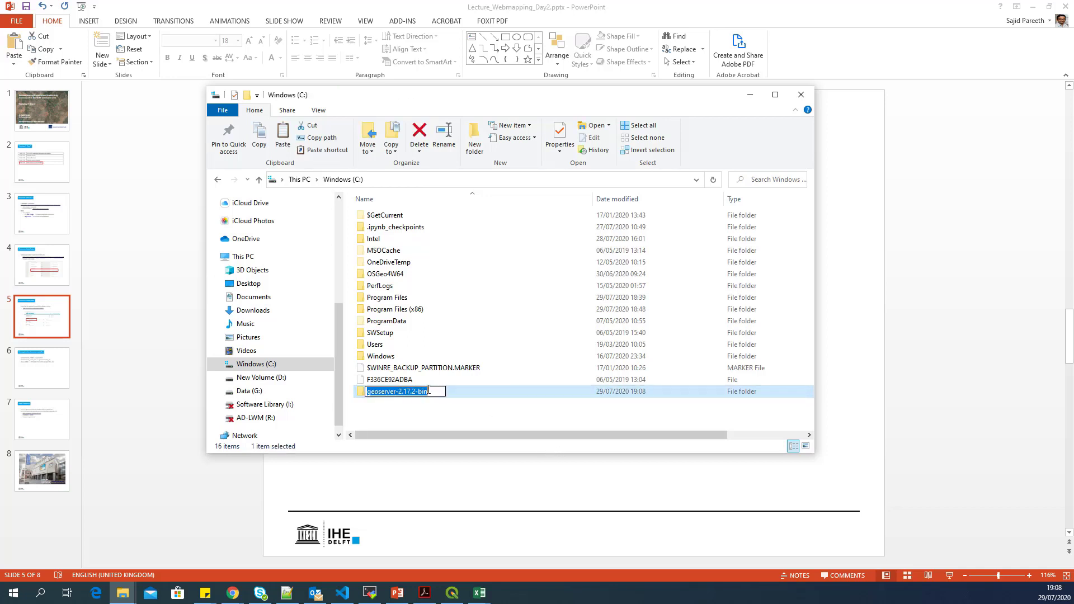
{"action": "left_click", "coordinate": [434, 391]}
{"action": "key", "text": "BackSpace"}
{"action": "key", "text": "BackSpace"}
{"action": "key", "text": "BackSpace"}
{"action": "key", "text": "BackSpace"}
{"action": "key", "text": "BackSpace"}
{"action": "key", "text": "BackSpace"}
{"action": "key", "text": "BackSpace"}
{"action": "key", "text": "BackSpace"}
{"action": "key", "text": "BackSpace"}
{"action": "key", "text": "BackSpace"}
{"action": "key", "text": "BackSpace"}
{"action": "key", "text": "Return"}
{"action": "double_click", "coordinate": [433, 391]}
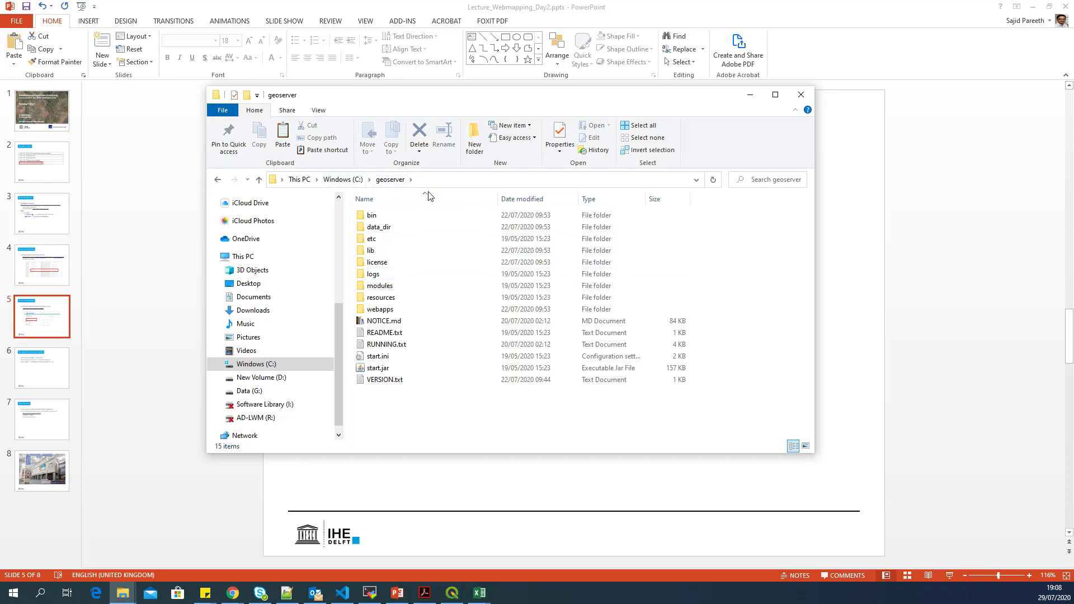
- Return to PowerPoint and show slide 6, Set required environment variables
{"action": "left_click", "coordinate": [352, 180]}
{"action": "left_click", "coordinate": [196, 240]}
{"action": "left_click", "coordinate": [36, 376]}
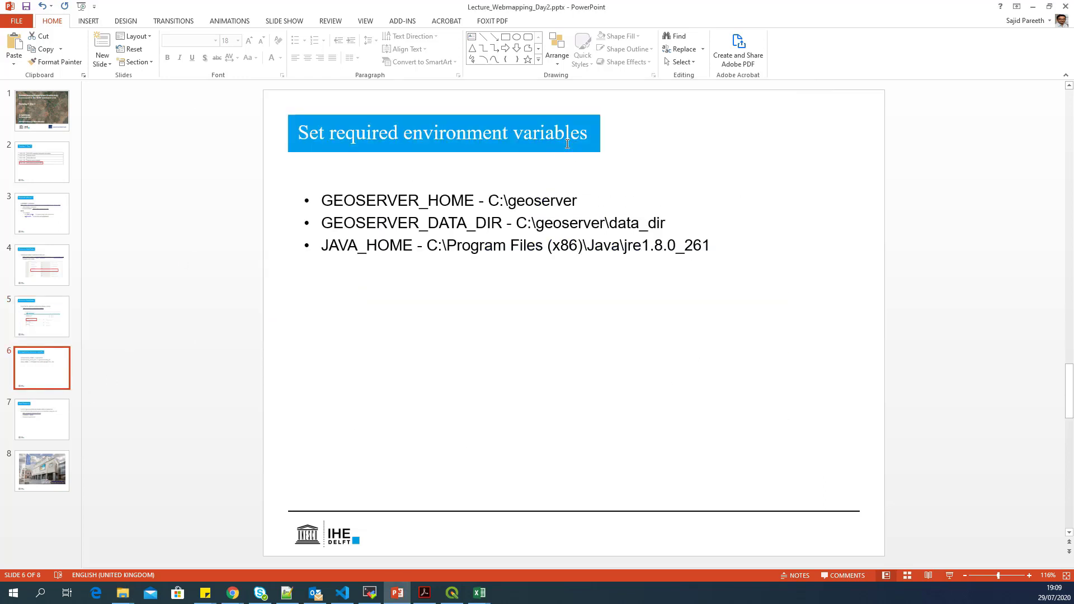
- Highlight GEOSERVER_HOME, GEOSERVER_DATA_DIR and JAVA_HOME in turn, then open Windows search
{"action": "double_click", "coordinate": [419, 200]}
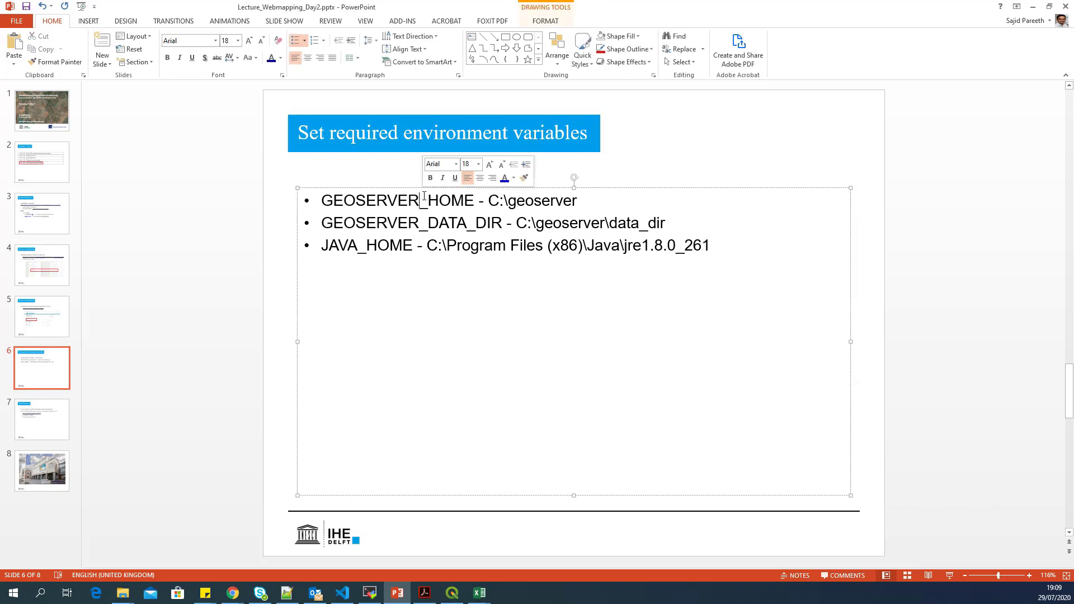
{"action": "double_click", "coordinate": [398, 223]}
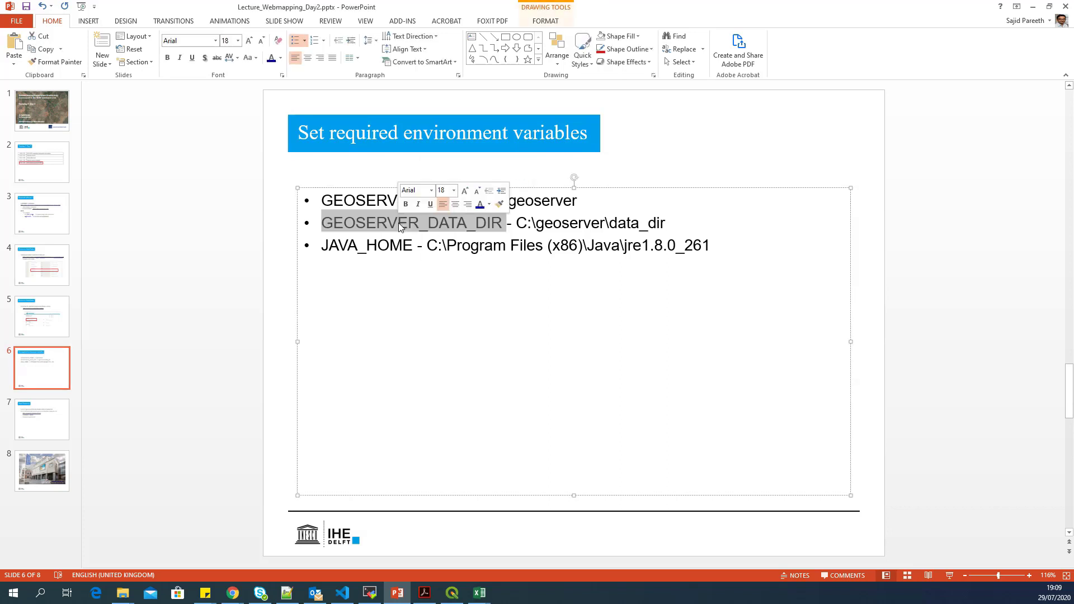
{"action": "double_click", "coordinate": [364, 201]}
{"action": "double_click", "coordinate": [360, 222]}
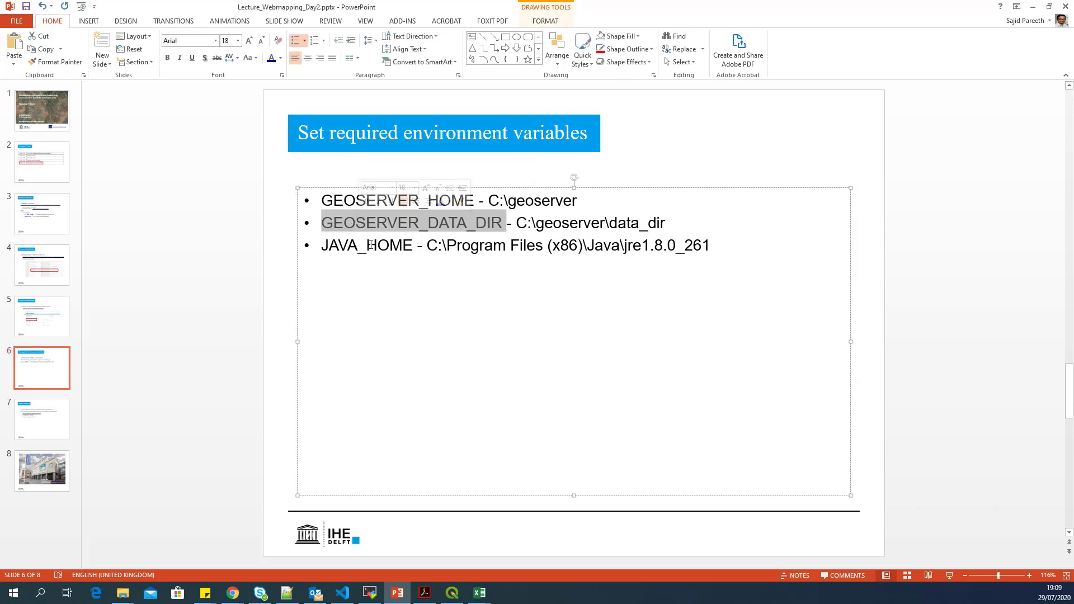
{"action": "double_click", "coordinate": [369, 245]}
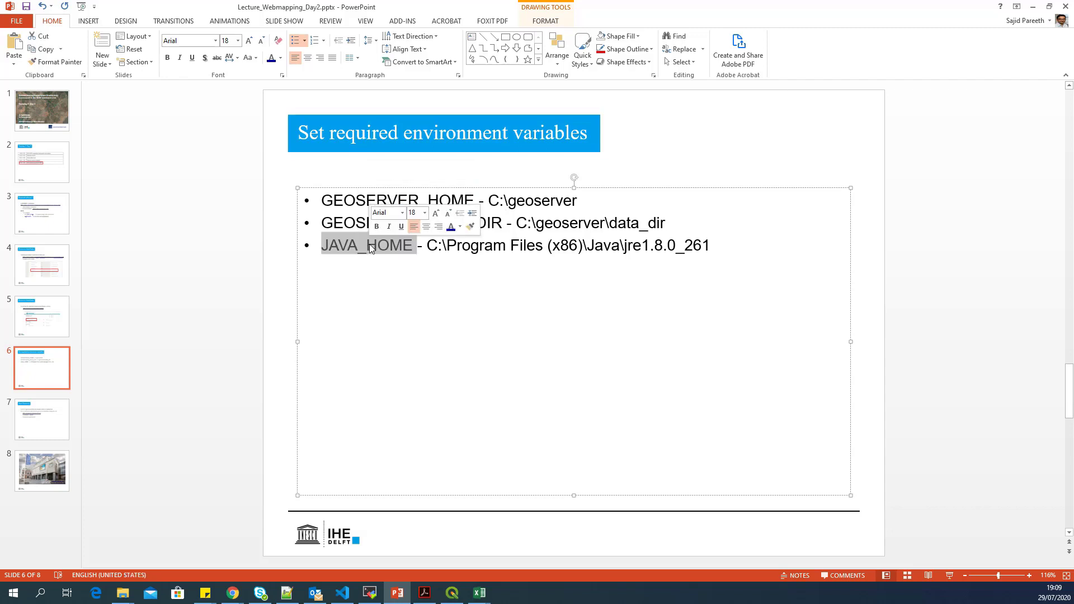
{"action": "left_click", "coordinate": [553, 250]}
{"action": "left_click", "coordinate": [40, 594]}
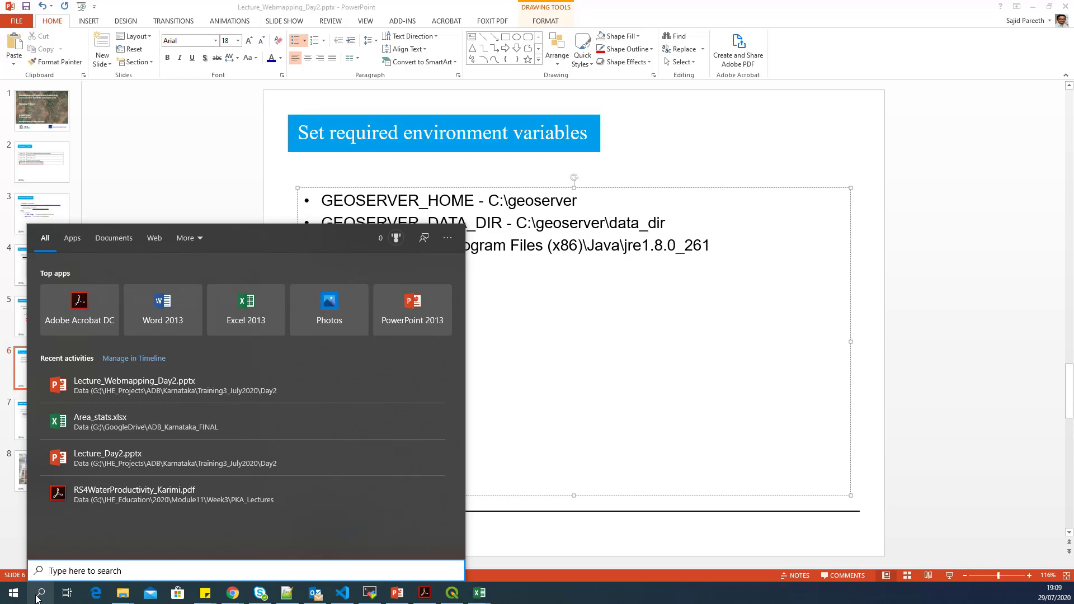
- Search 'enviro' to open System Properties and its Environment Variables editor
{"action": "type", "text": "environ"}
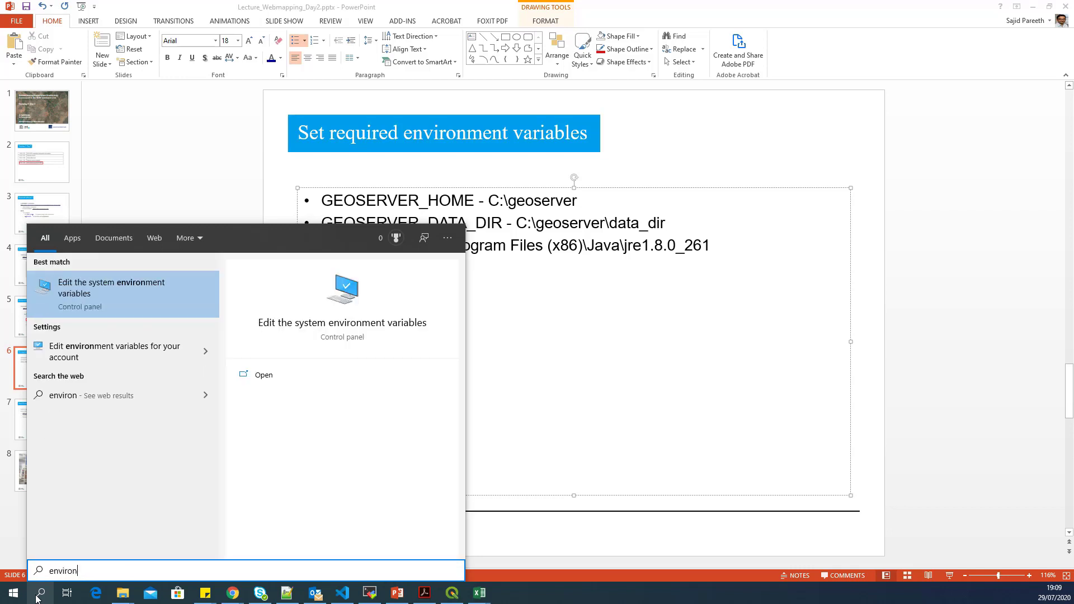
{"action": "key", "text": "Return"}
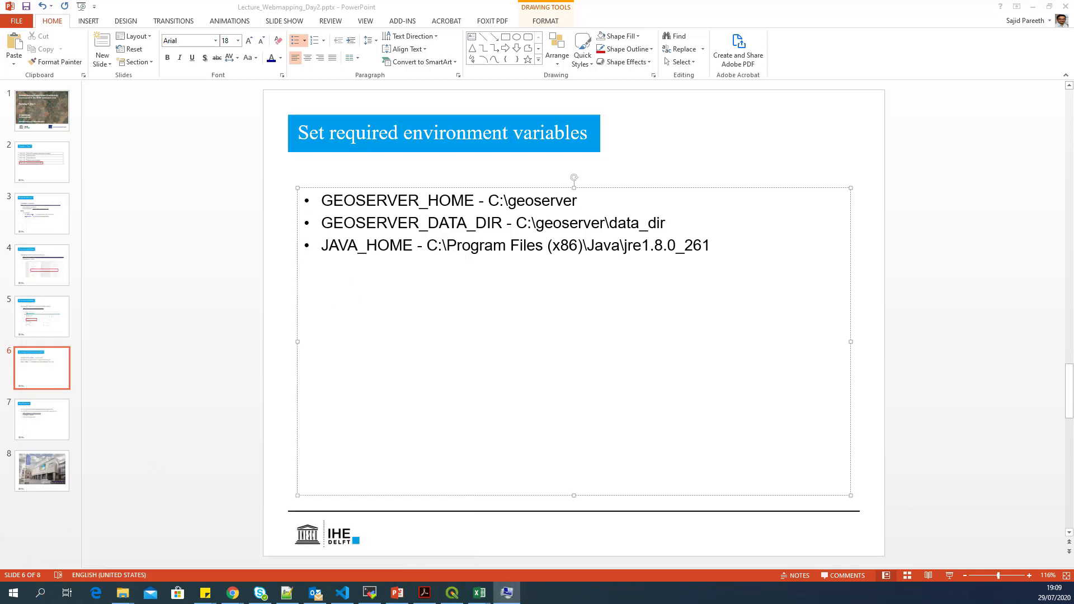
{"action": "left_click_drag", "start_coordinate": [3, 6], "coordinate": [782, 150]}
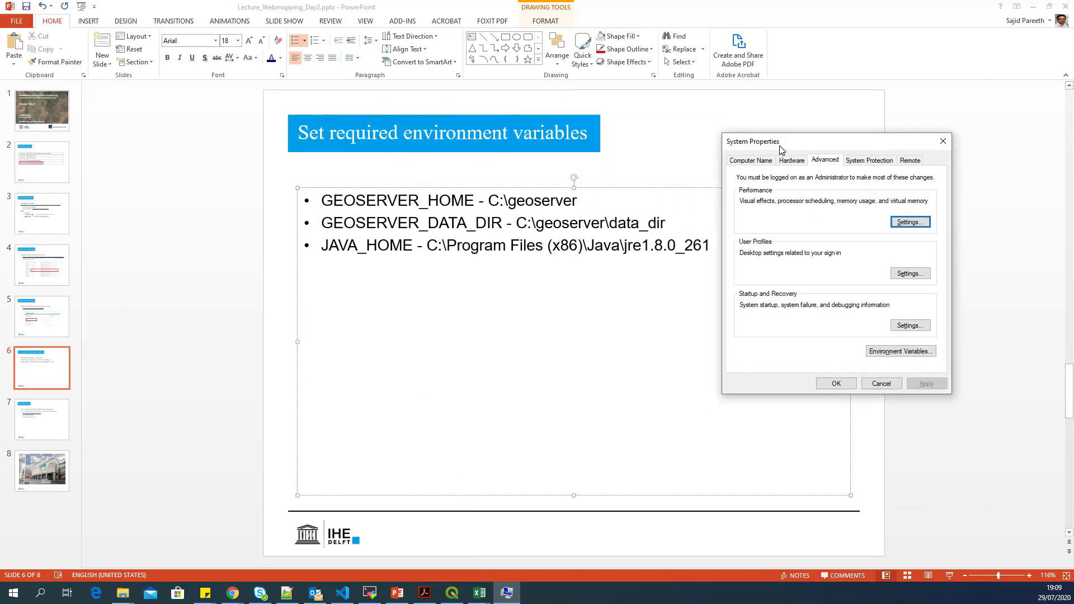
{"action": "left_click", "coordinate": [921, 351]}
{"action": "left_click_drag", "start_coordinate": [606, 139], "coordinate": [949, 105]}
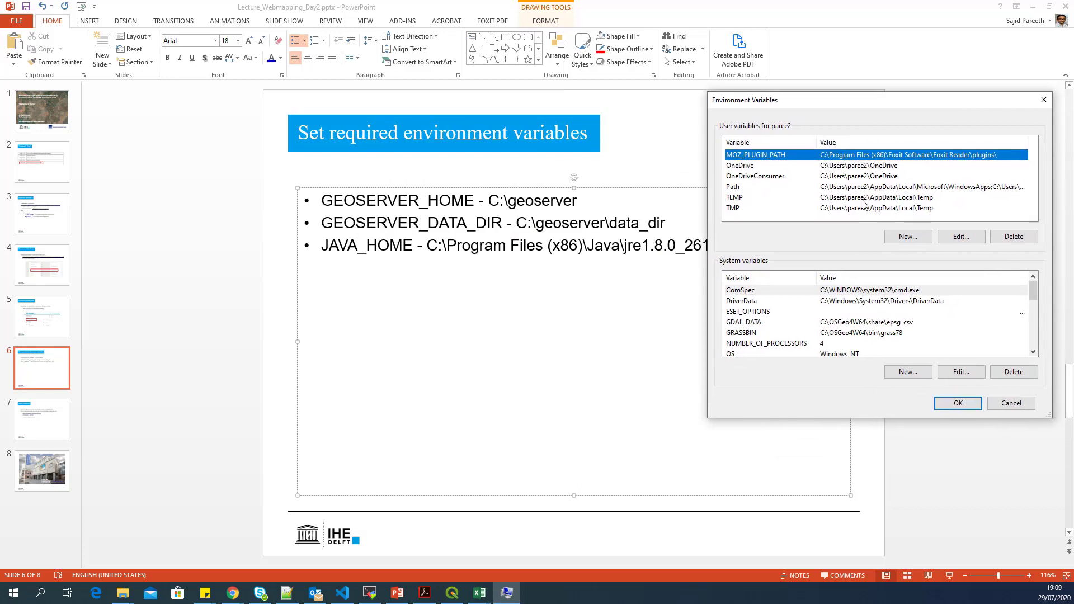
- Create system variable GEOSERVER_HOME with value C:\geoserver copied from the slide
{"action": "left_click", "coordinate": [833, 299]}
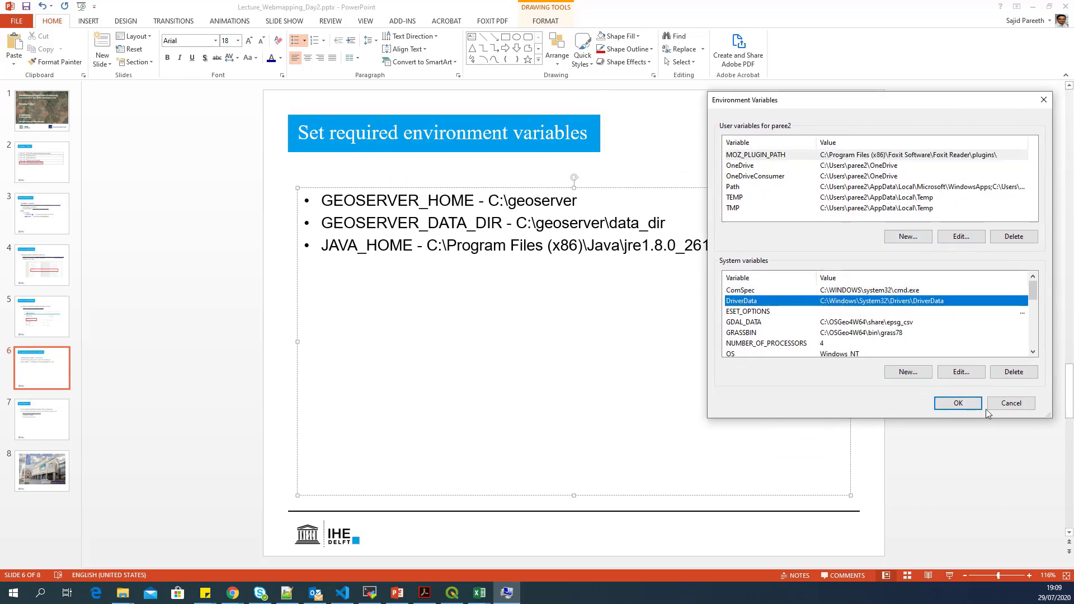
{"action": "left_click", "coordinate": [909, 373]}
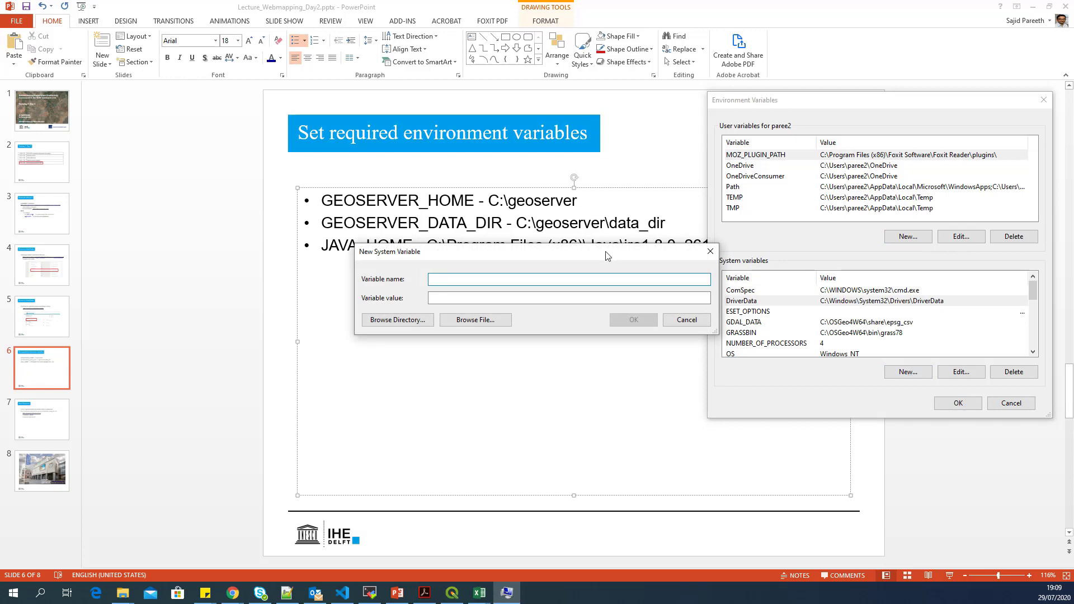
{"action": "left_click_drag", "start_coordinate": [607, 252], "coordinate": [752, 316]}
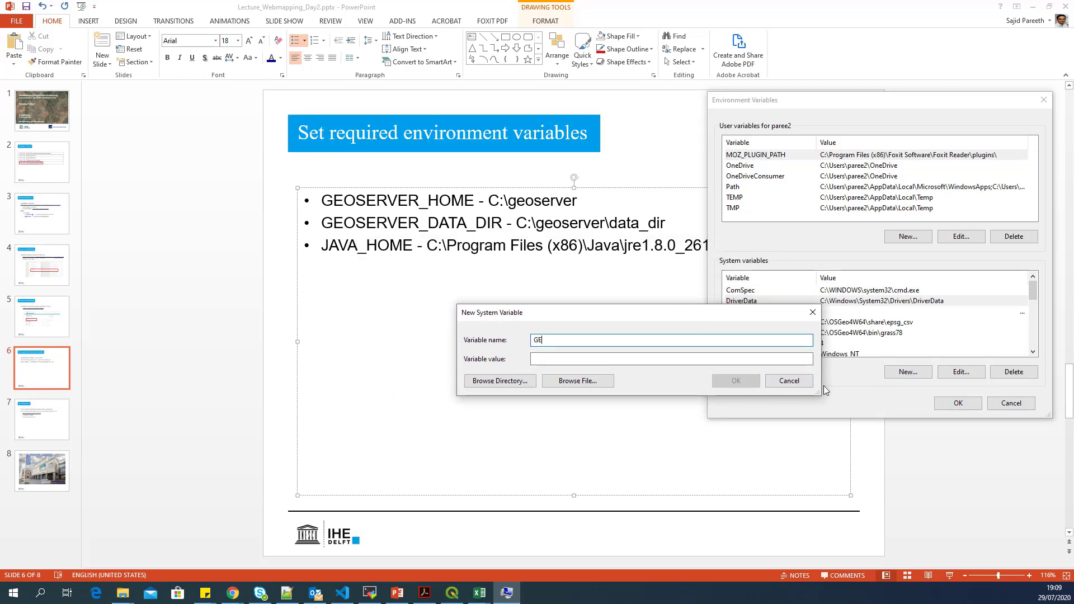
{"action": "type", "text": "GEOSERVER_HOME"}
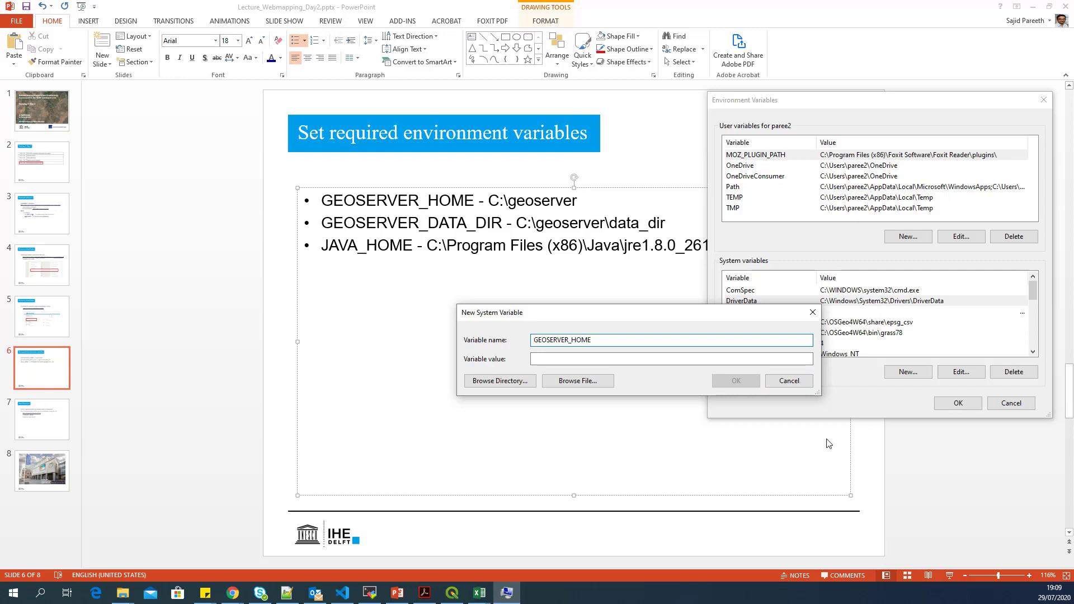
{"action": "left_click", "coordinate": [579, 215]}
{"action": "double_click", "coordinate": [512, 199]}
{"action": "left_click_drag", "start_coordinate": [512, 199], "coordinate": [488, 202]}
{"action": "key", "text": "ctrl+c"}
{"action": "key", "text": "alt+Tab"}
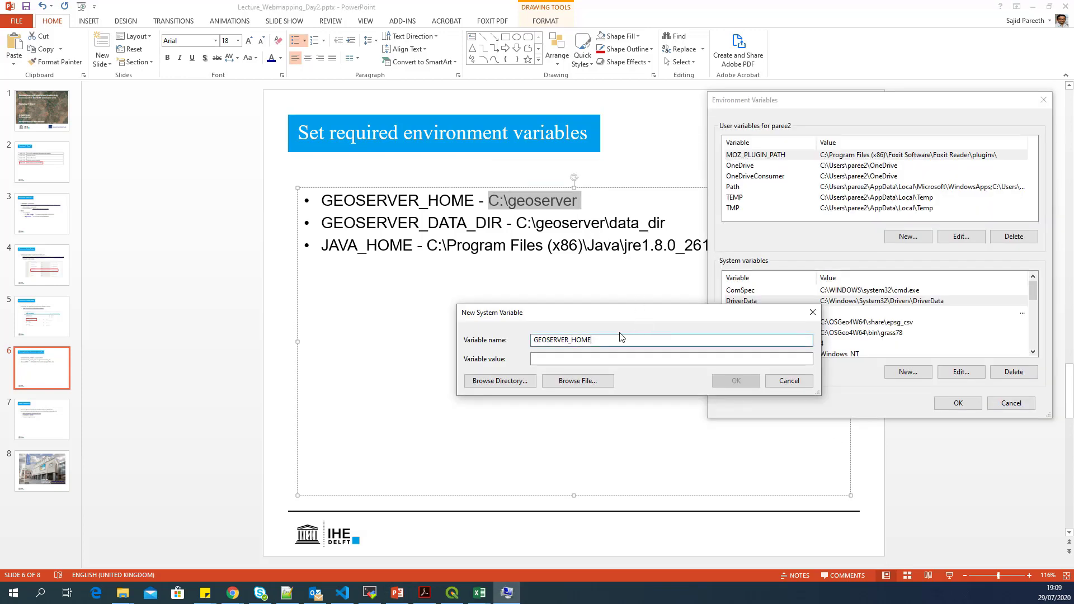
{"action": "left_click", "coordinate": [617, 358]}
{"action": "key", "text": "ctrl+v"}
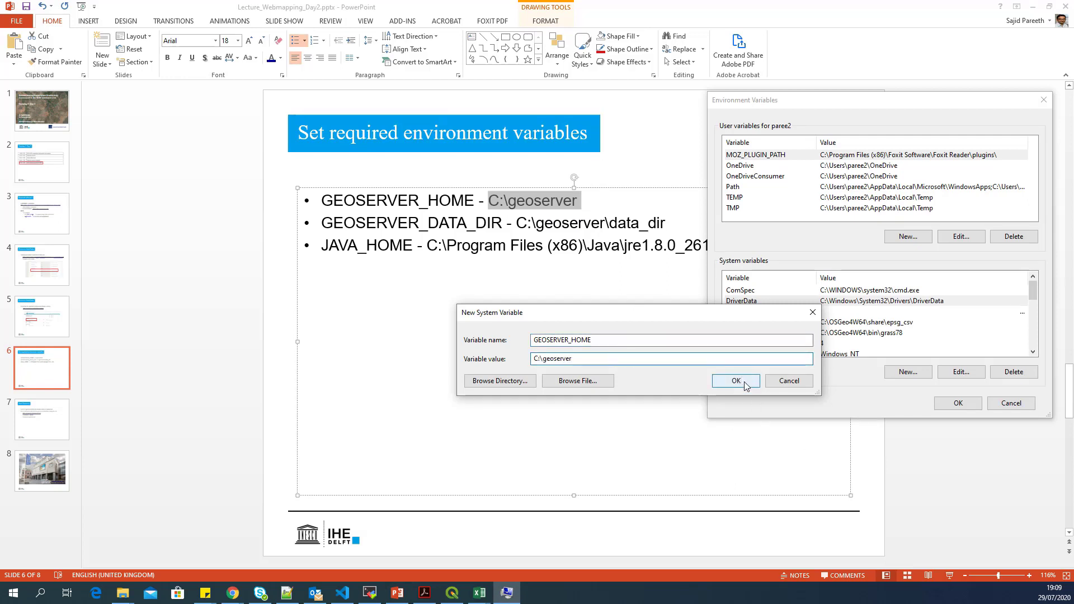
{"action": "left_click", "coordinate": [744, 382]}
- Start a new system variable named GEOSERVER_DATA_DIR, copied from the slide
{"action": "left_click", "coordinate": [783, 331]}
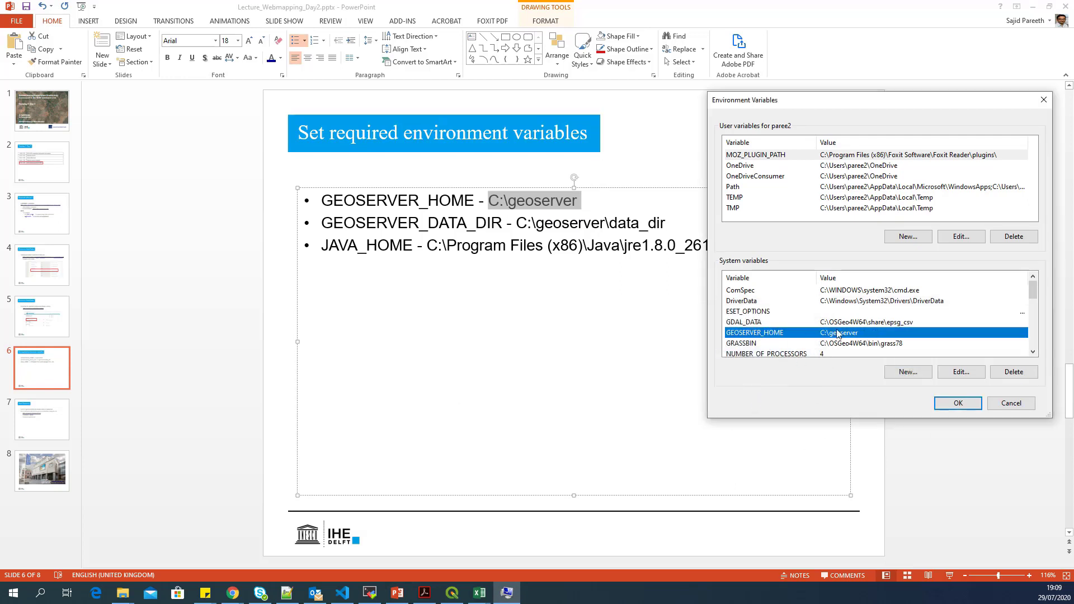
{"action": "left_click", "coordinate": [463, 227]}
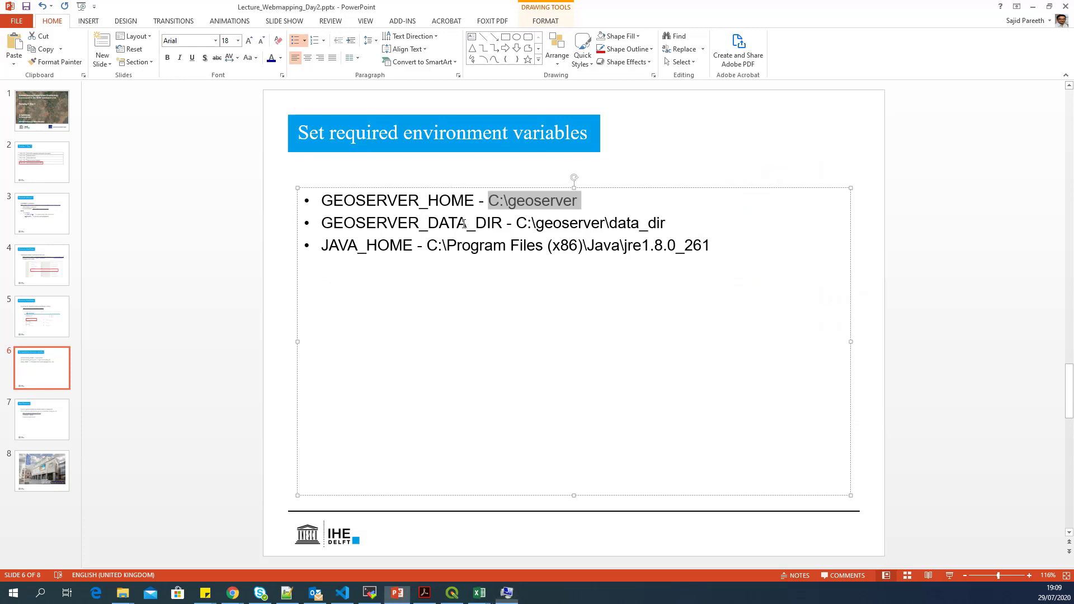
{"action": "triple_click", "coordinate": [463, 226]}
{"action": "left_click", "coordinate": [463, 226]}
{"action": "double_click", "coordinate": [463, 227]}
{"action": "key", "text": "ctrl+c"}
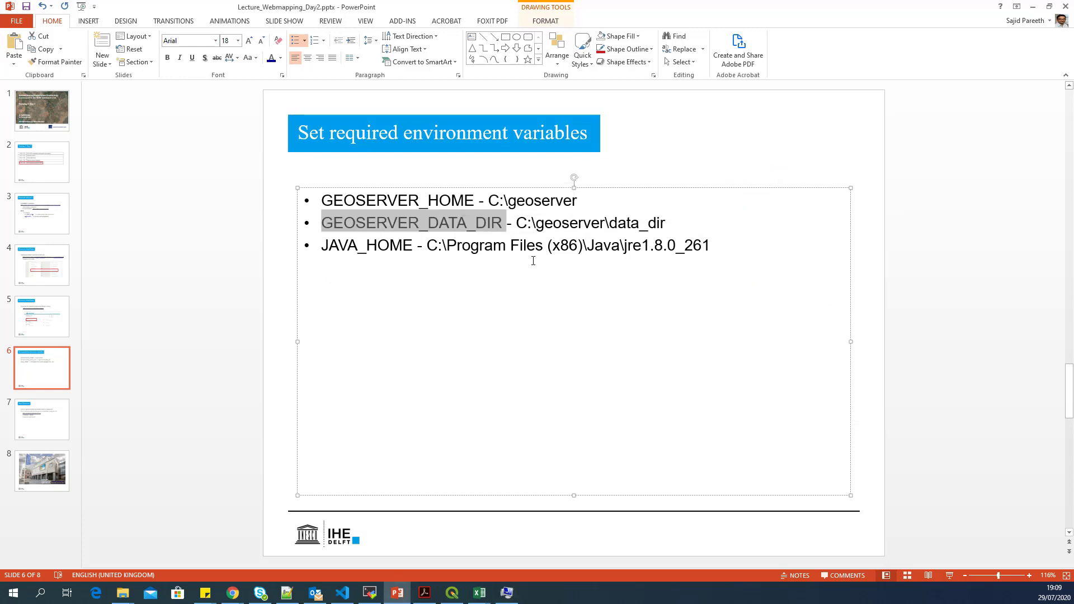
{"action": "key", "text": "alt+Tab"}
{"action": "key", "text": "alt+w"}
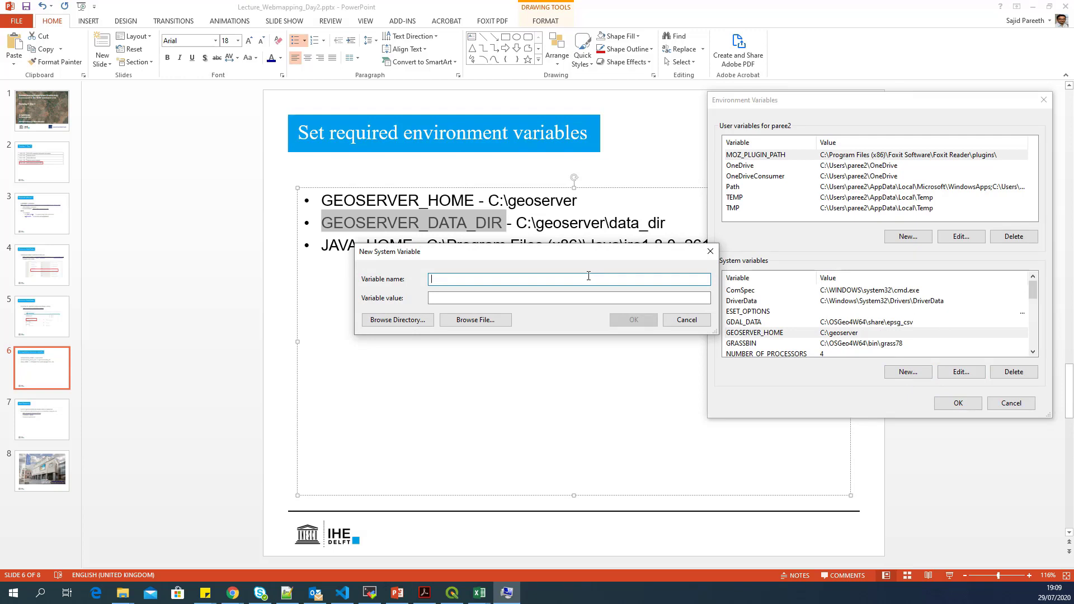
{"action": "key", "text": "ctrl+v"}
- Set GEOSERVER_DATA_DIR's value to C:\geoserver\data_dir and confirm it
{"action": "key", "text": "alt+Tab"}
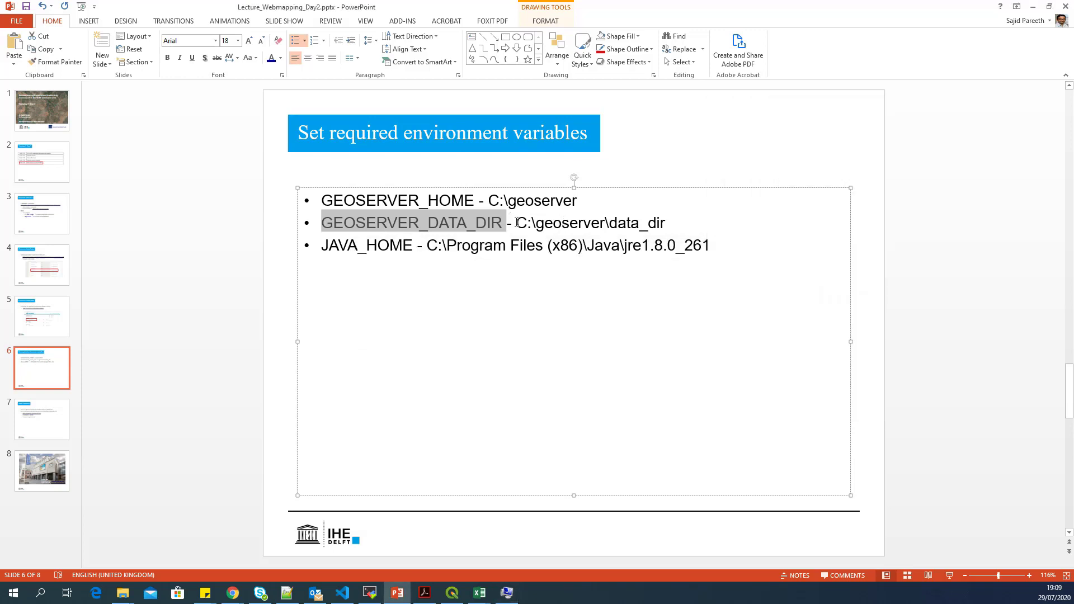
{"action": "left_click_drag", "start_coordinate": [516, 222], "coordinate": [664, 224]}
{"action": "key", "text": "ctrl+c"}
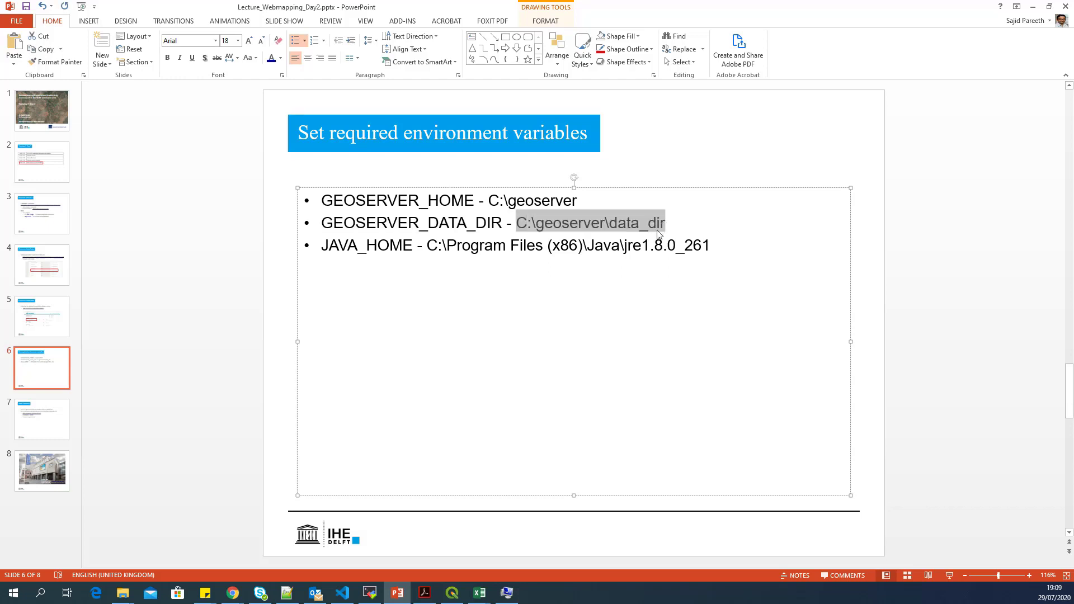
{"action": "key", "text": "alt+Tab"}
{"action": "left_click", "coordinate": [570, 297]}
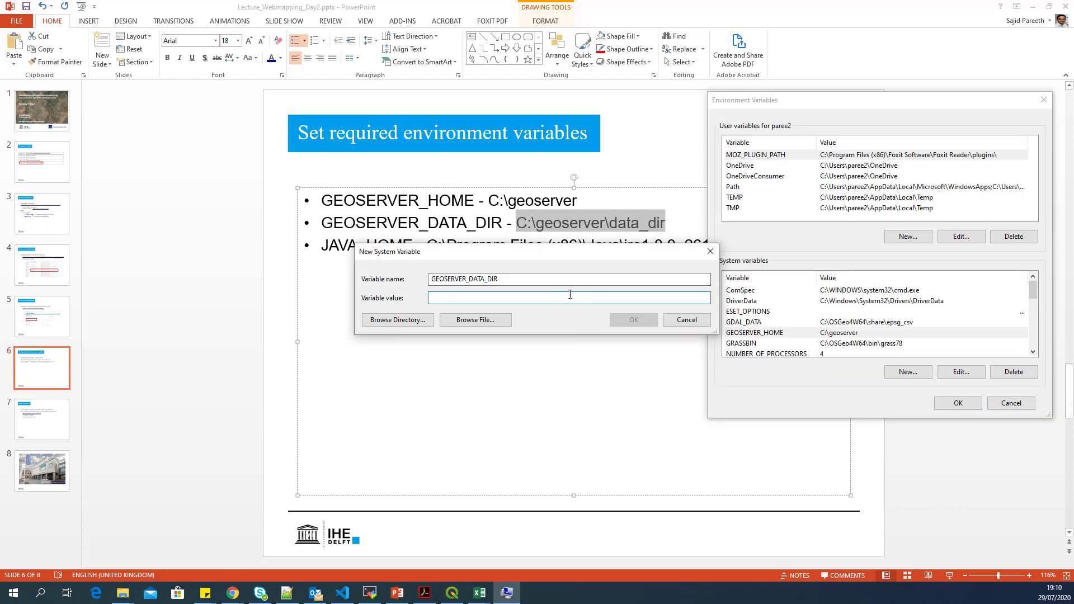
{"action": "key", "text": "ctrl+v"}
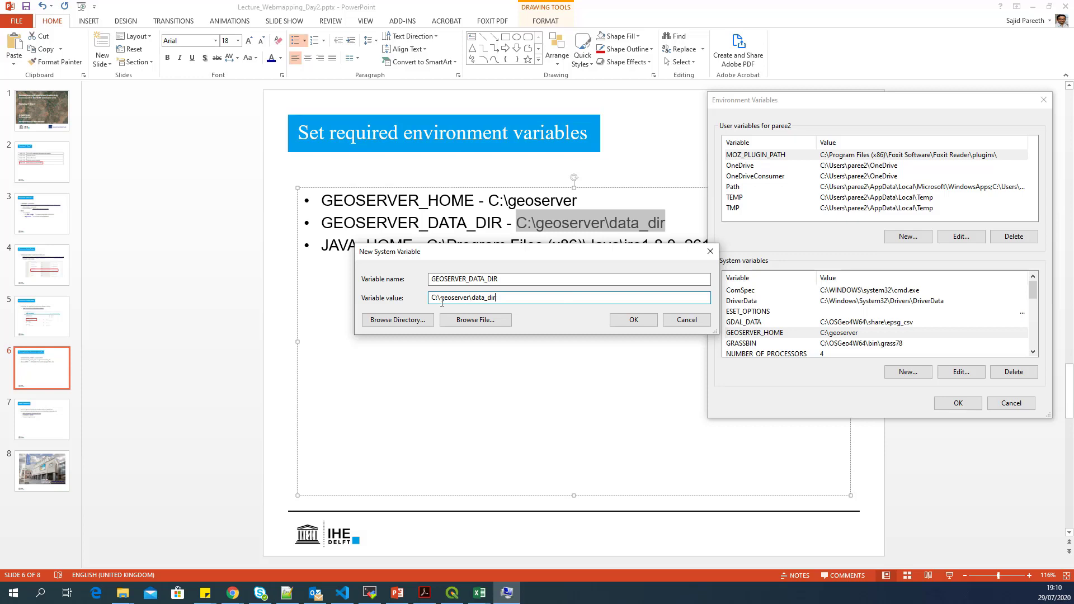
{"action": "double_click", "coordinate": [512, 297]}
{"action": "left_click", "coordinate": [633, 320]}
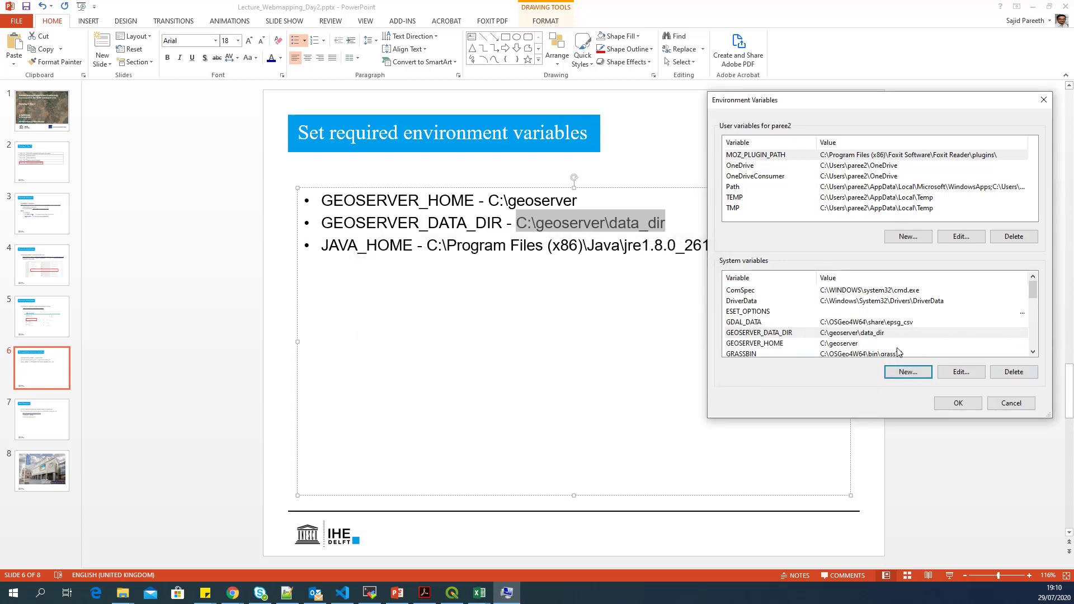
- Add JAVA_HOME pointing to the jre1.8.0_261 path, then save and close System Properties
{"action": "double_click", "coordinate": [369, 247]}
{"action": "key", "text": "ctrl+c"}
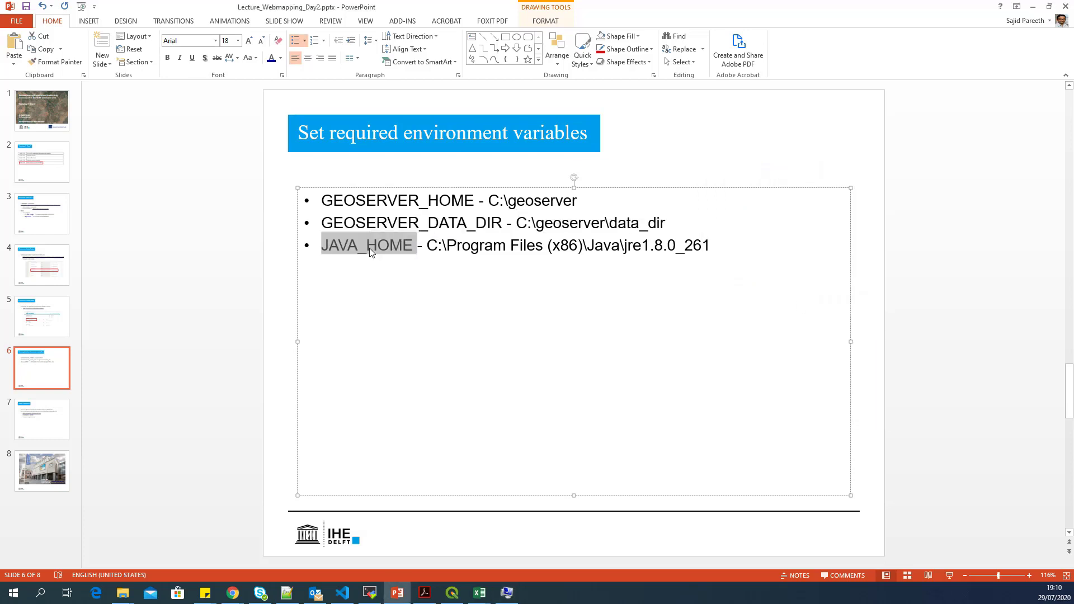
{"action": "key", "text": "alt+Tab"}
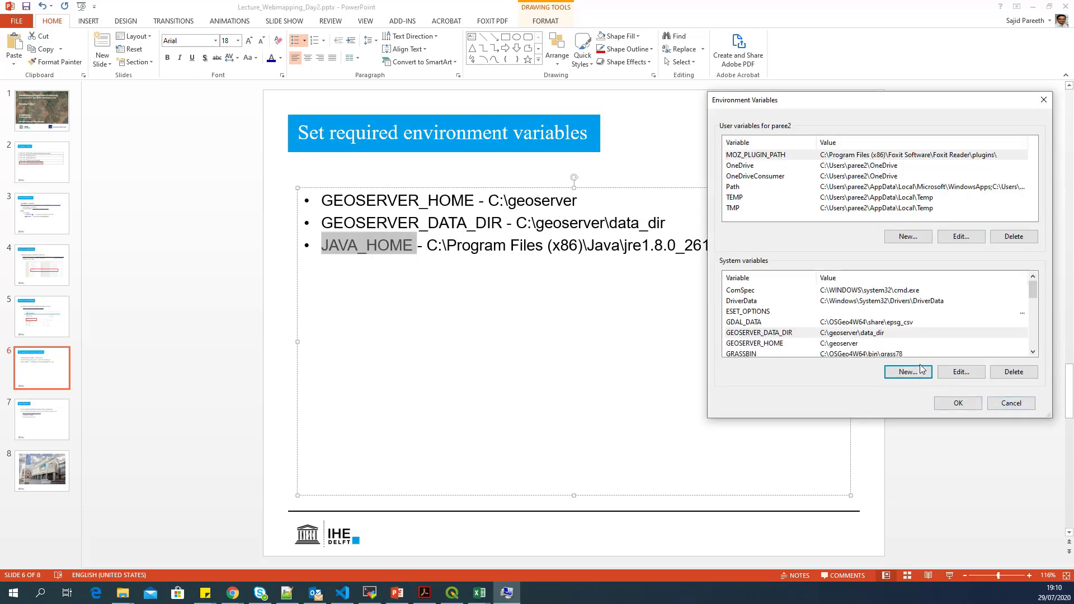
{"action": "left_click", "coordinate": [919, 371]}
{"action": "key", "text": "ctrl+v"}
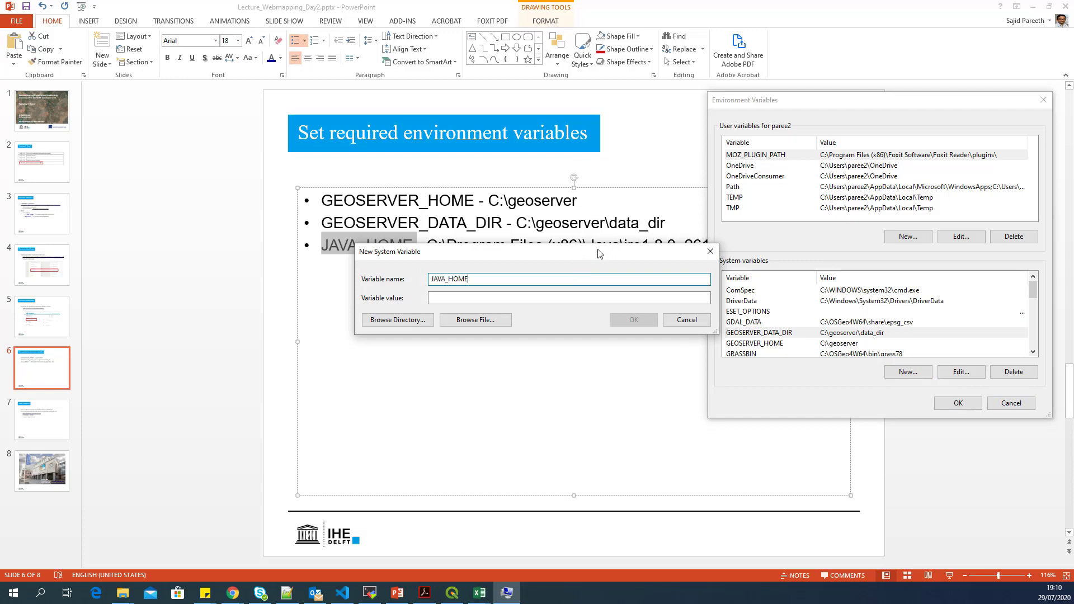
{"action": "left_click_drag", "start_coordinate": [600, 253], "coordinate": [646, 352]}
{"action": "left_click", "coordinate": [397, 593]}
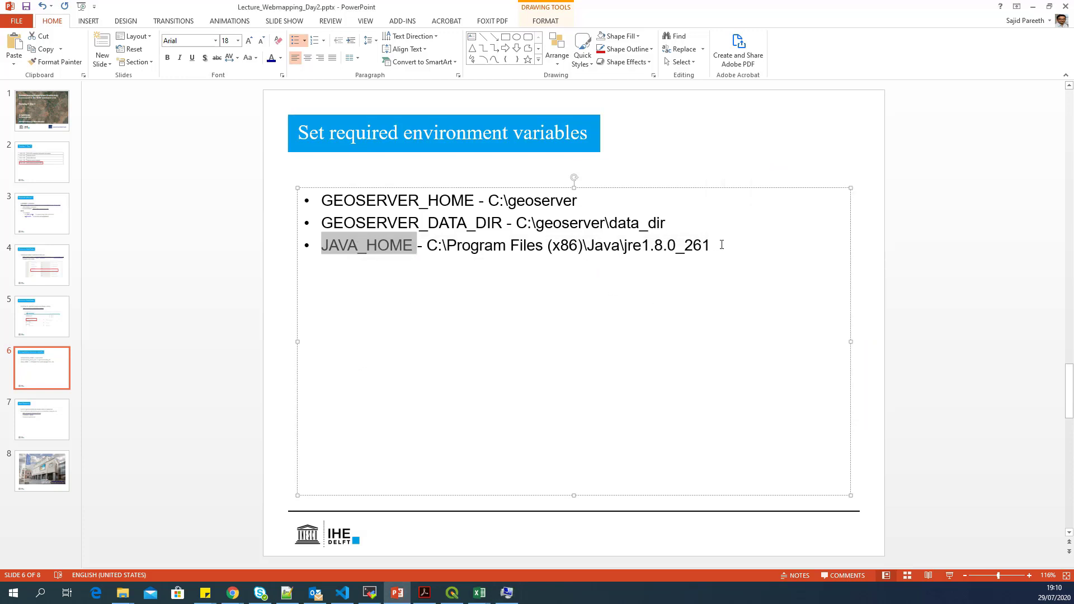
{"action": "left_click_drag", "start_coordinate": [719, 245], "coordinate": [422, 251]}
{"action": "key", "text": "ctrl+c"}
{"action": "key", "text": "alt+Tab"}
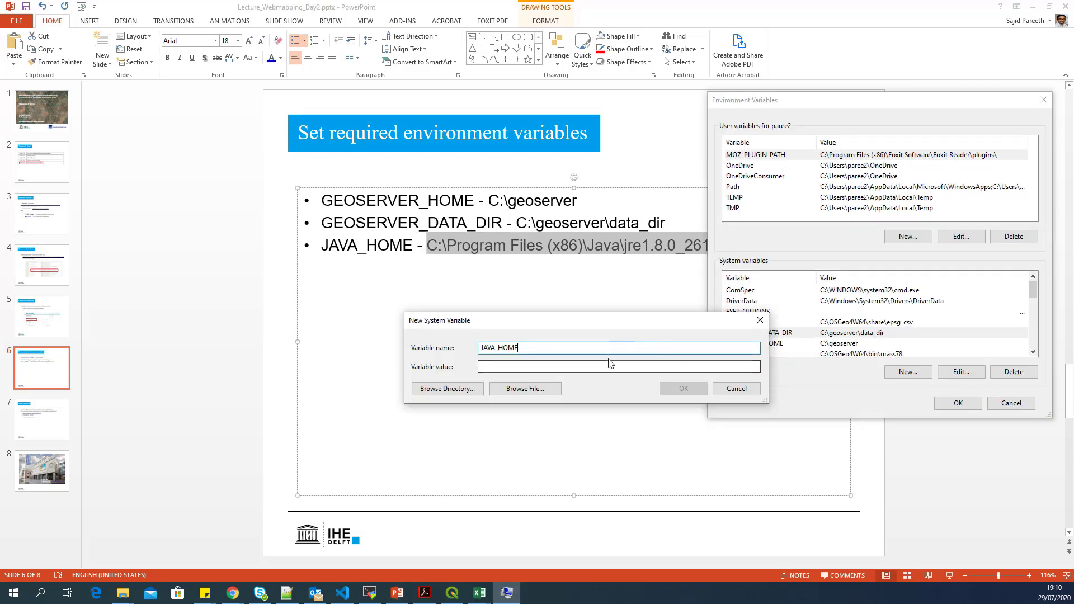
{"action": "key", "text": "ctrl+v"}
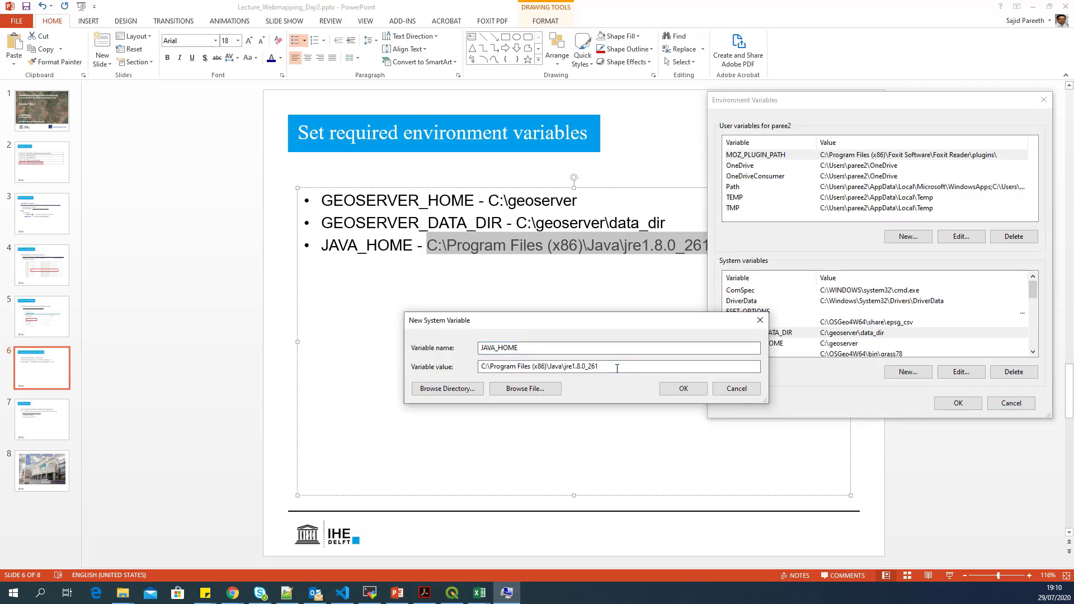
{"action": "left_click", "coordinate": [699, 392]}
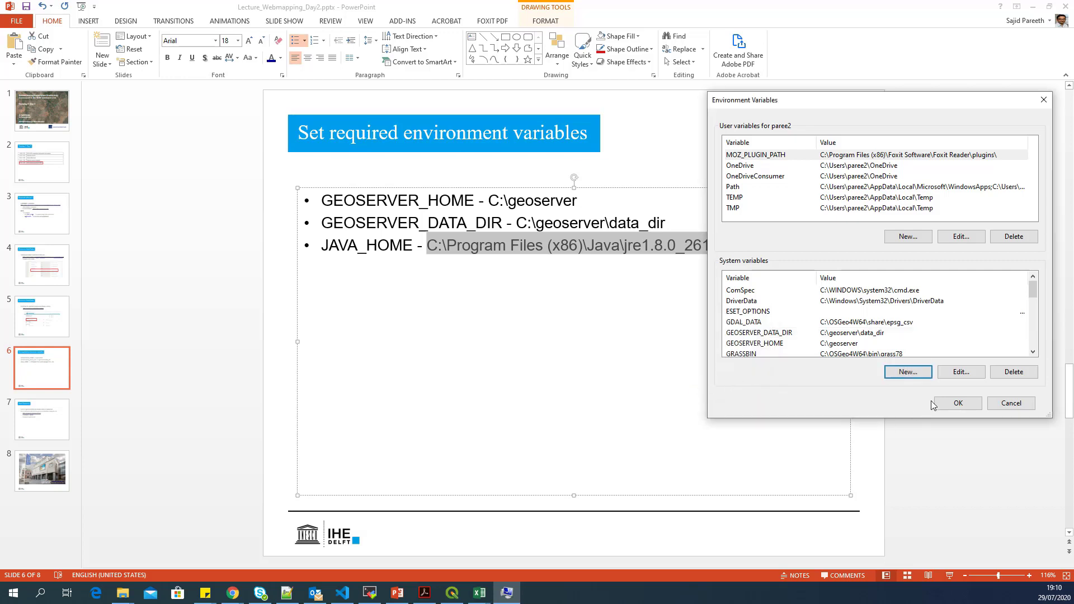
{"action": "left_click", "coordinate": [953, 402]}
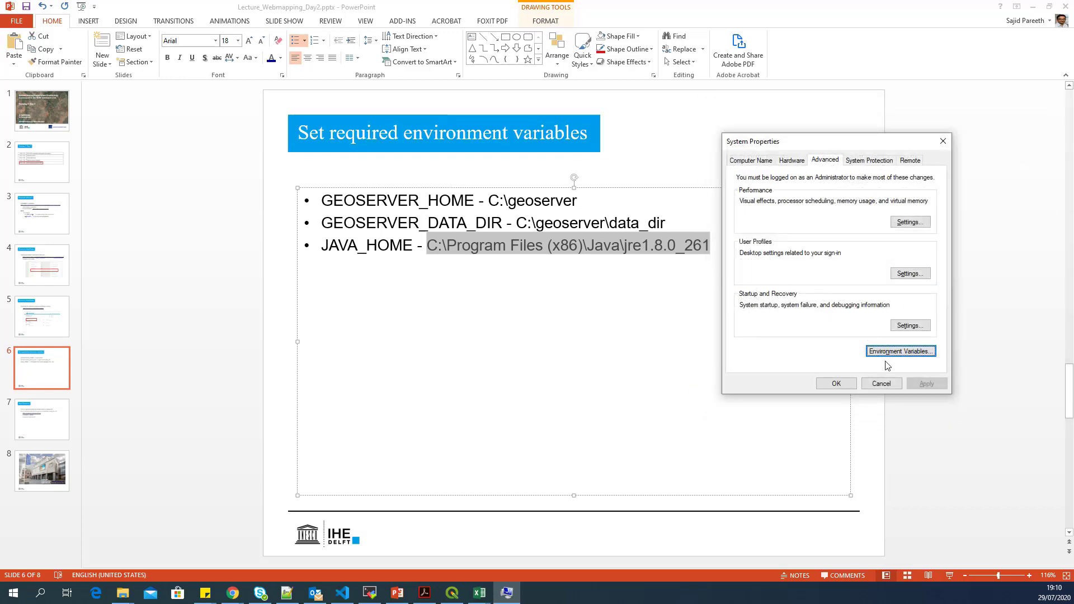
{"action": "left_click", "coordinate": [835, 383]}
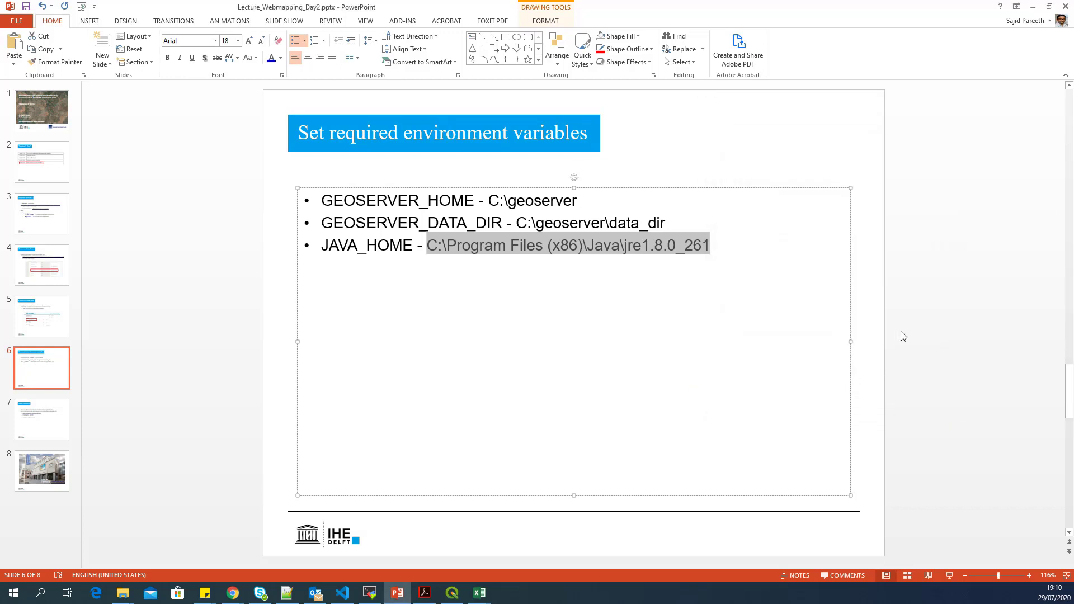
- Go to slide 7, Start Geoserver
{"action": "left_click", "coordinate": [55, 366]}
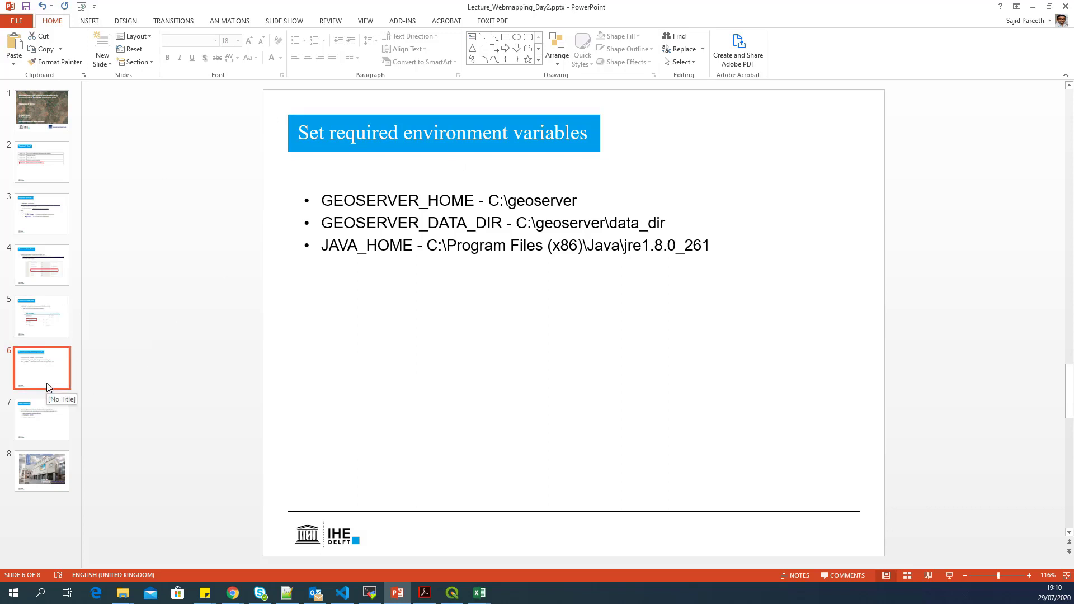
{"action": "left_click", "coordinate": [46, 419]}
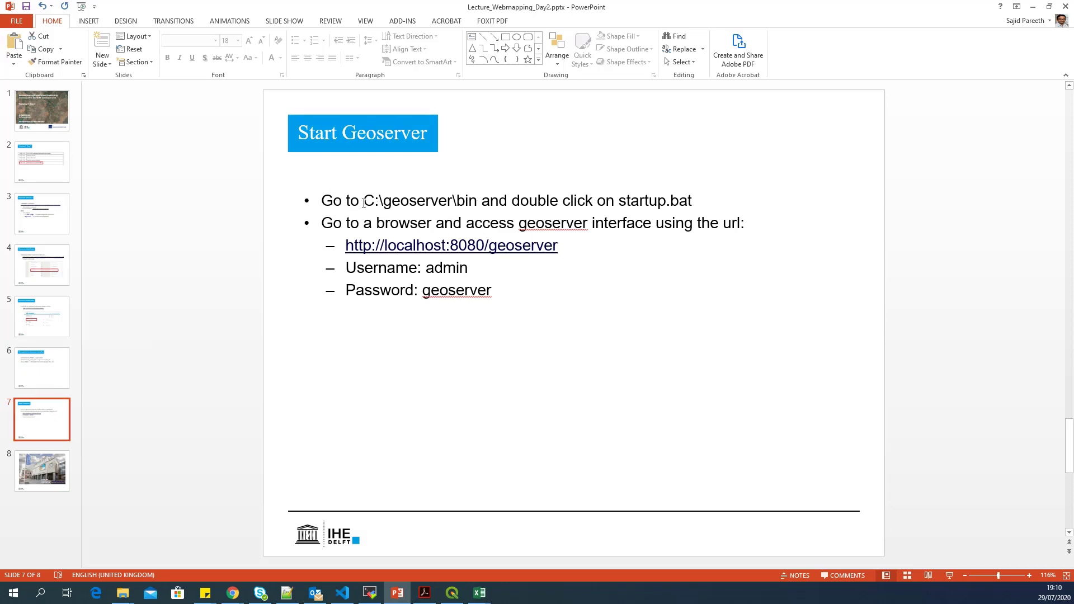
- Open C:\geoserver\bin in File Explorer and run startup.bat
{"action": "left_click", "coordinate": [123, 593]}
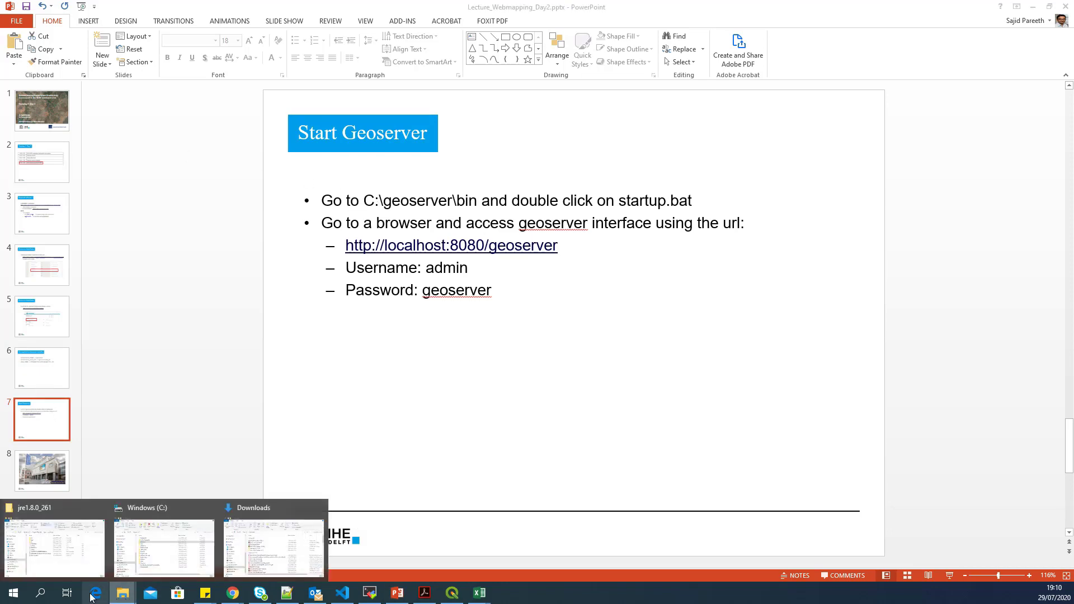
{"action": "left_click", "coordinate": [156, 552]}
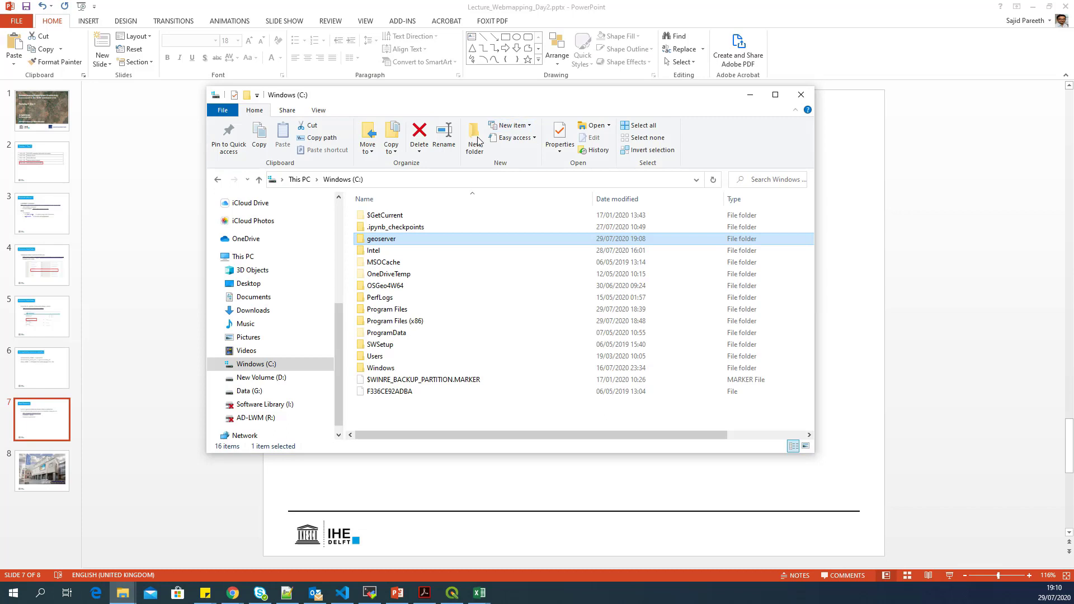
{"action": "double_click", "coordinate": [406, 240]}
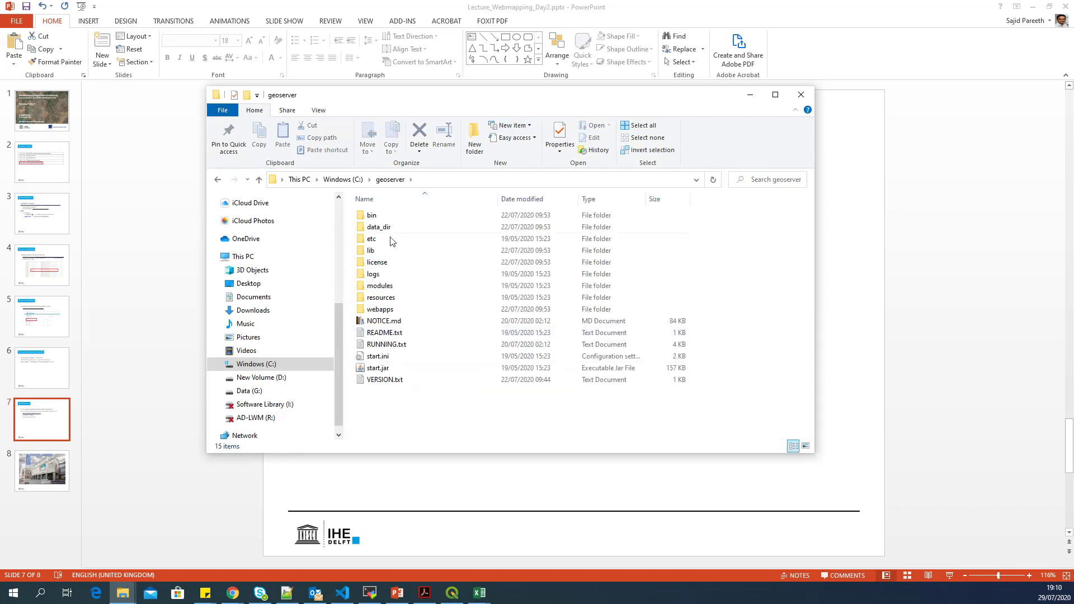
{"action": "double_click", "coordinate": [398, 220]}
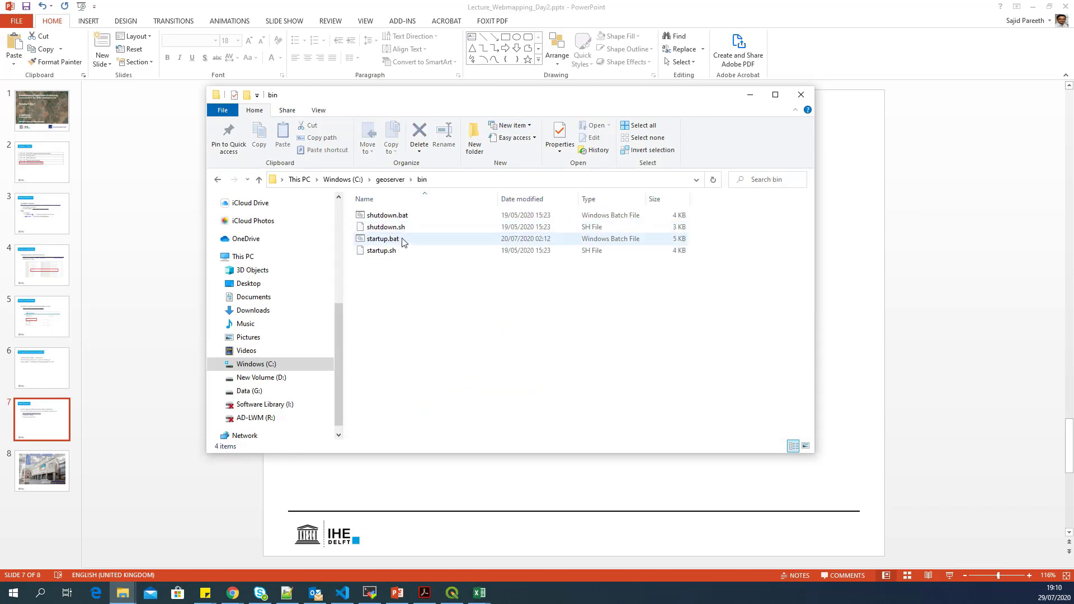
{"action": "double_click", "coordinate": [402, 240]}
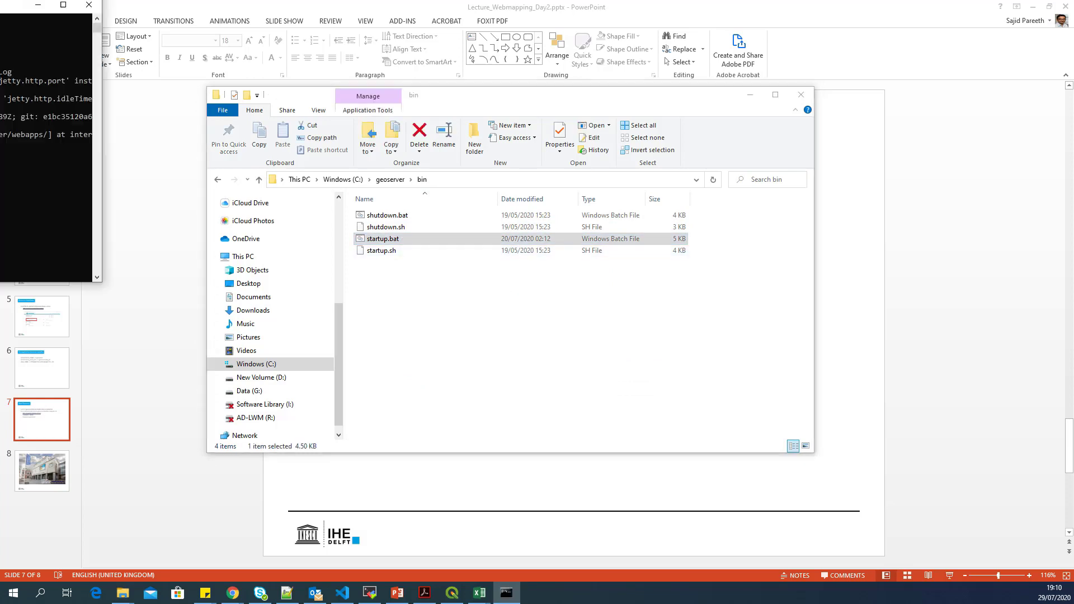
- Move the console aside until Jetty reports 'Server:main: Started', then return to PowerPoint
{"action": "left_click_drag", "start_coordinate": [500, 94], "coordinate": [444, 82]}
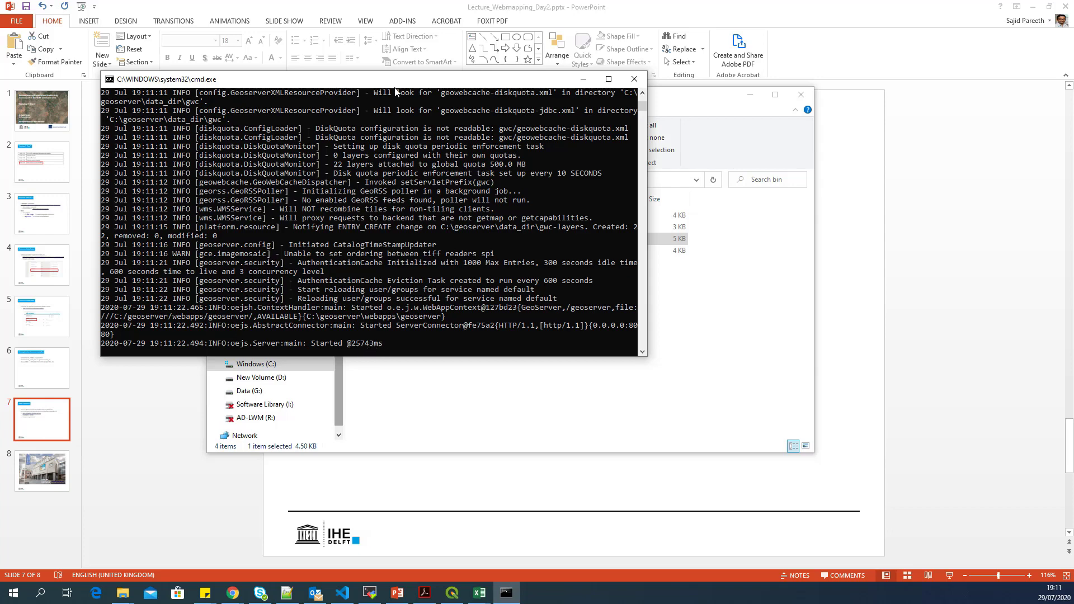
{"action": "left_click_drag", "start_coordinate": [400, 89], "coordinate": [427, 109]}
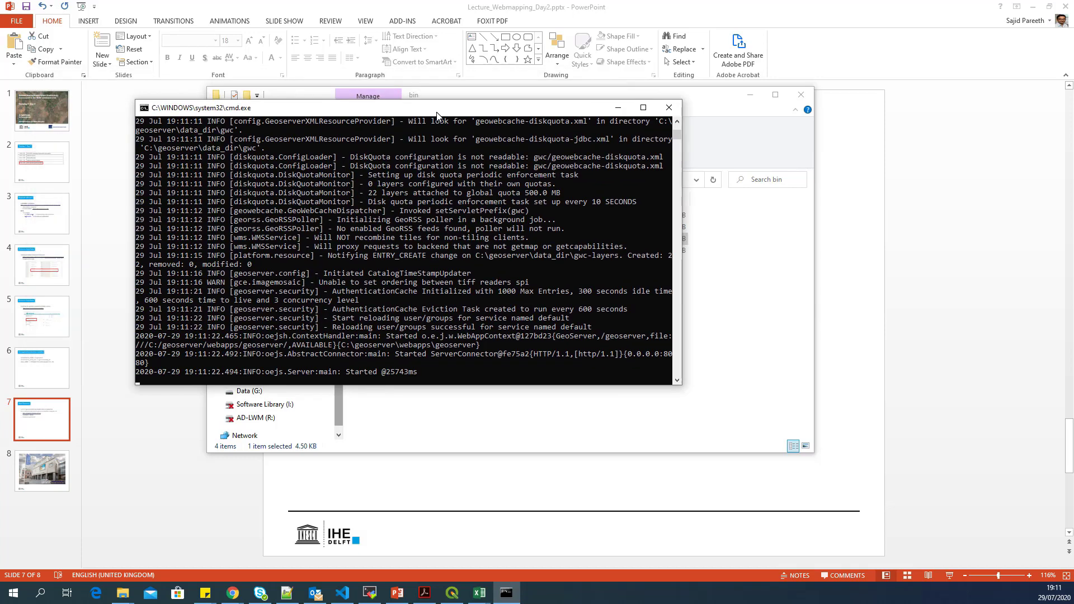
{"action": "left_click", "coordinate": [457, 3]}
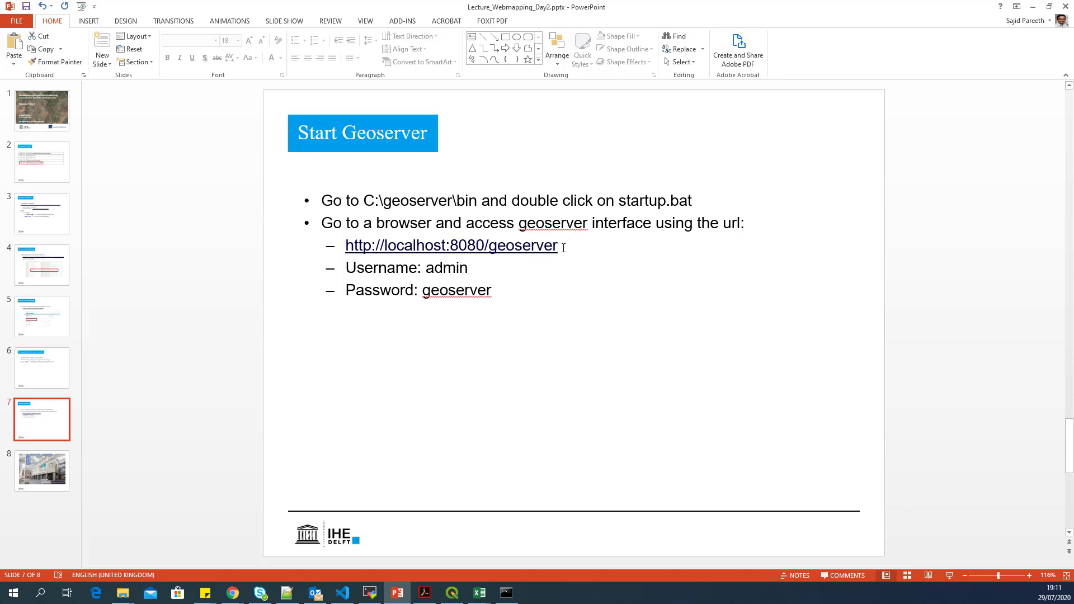
{"action": "left_click_drag", "start_coordinate": [561, 246], "coordinate": [351, 242]}
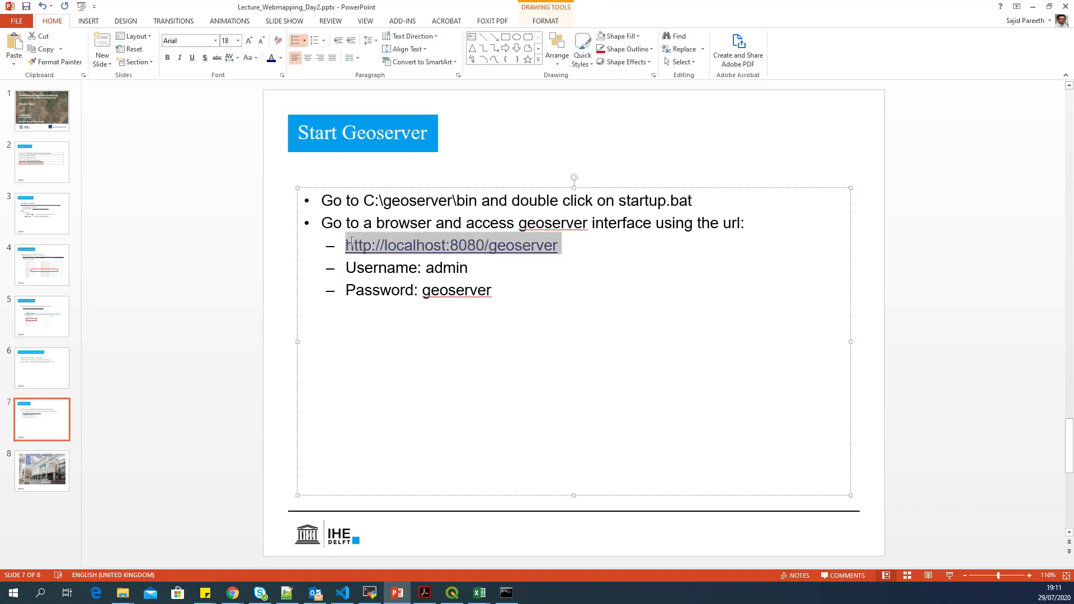
{"action": "left_click", "coordinate": [440, 245]}
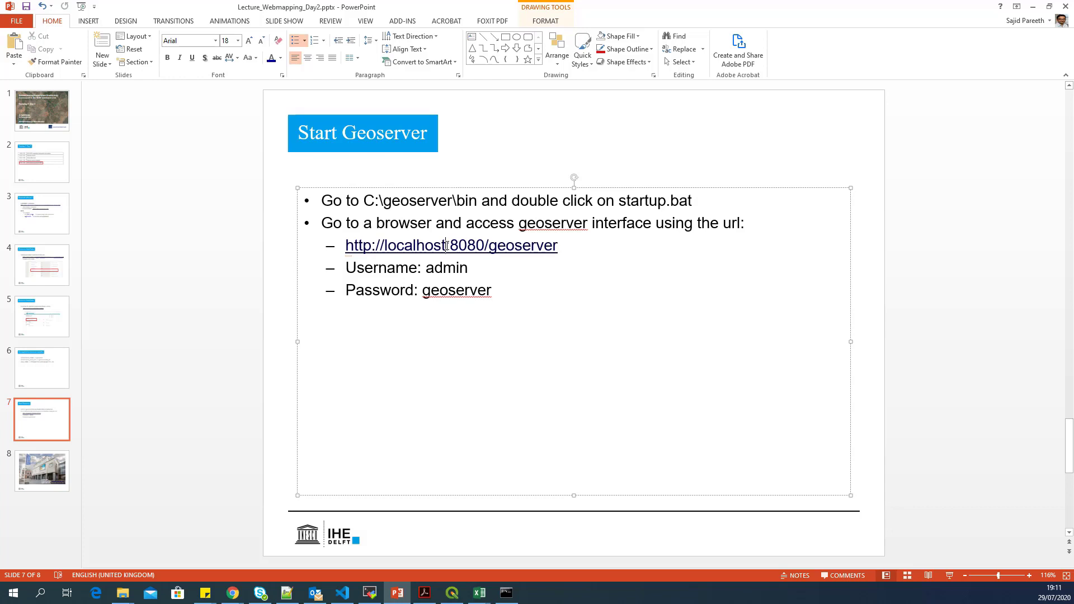
{"action": "left_click_drag", "start_coordinate": [445, 245], "coordinate": [386, 244]}
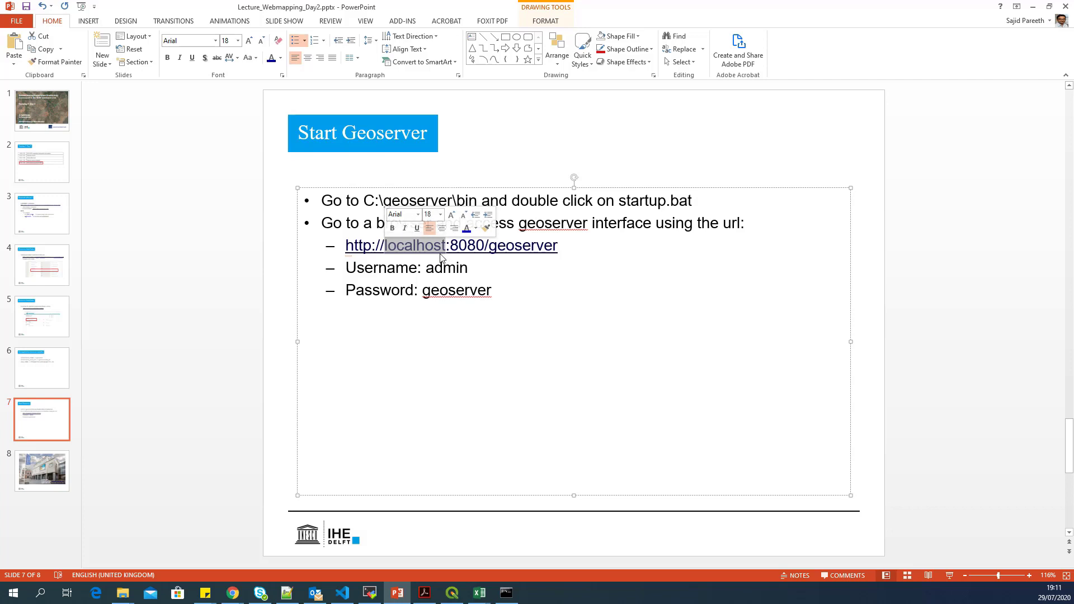
{"action": "left_click", "coordinate": [476, 246]}
{"action": "left_click_drag", "start_coordinate": [484, 245], "coordinate": [454, 246]}
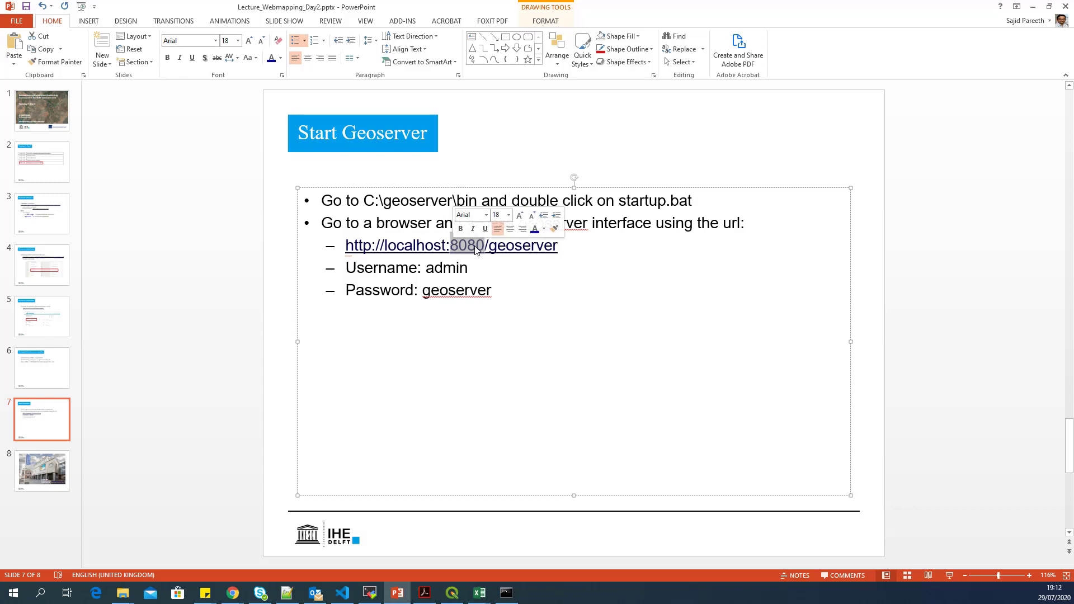
{"action": "left_click", "coordinate": [476, 247]}
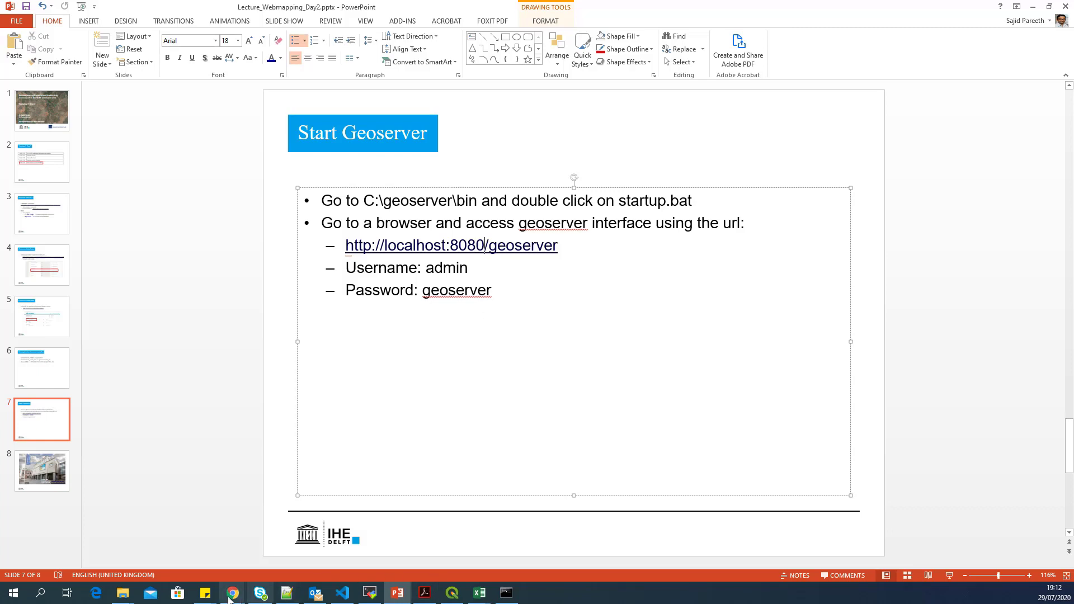
{"action": "mouse_move", "coordinate": [232, 596]}
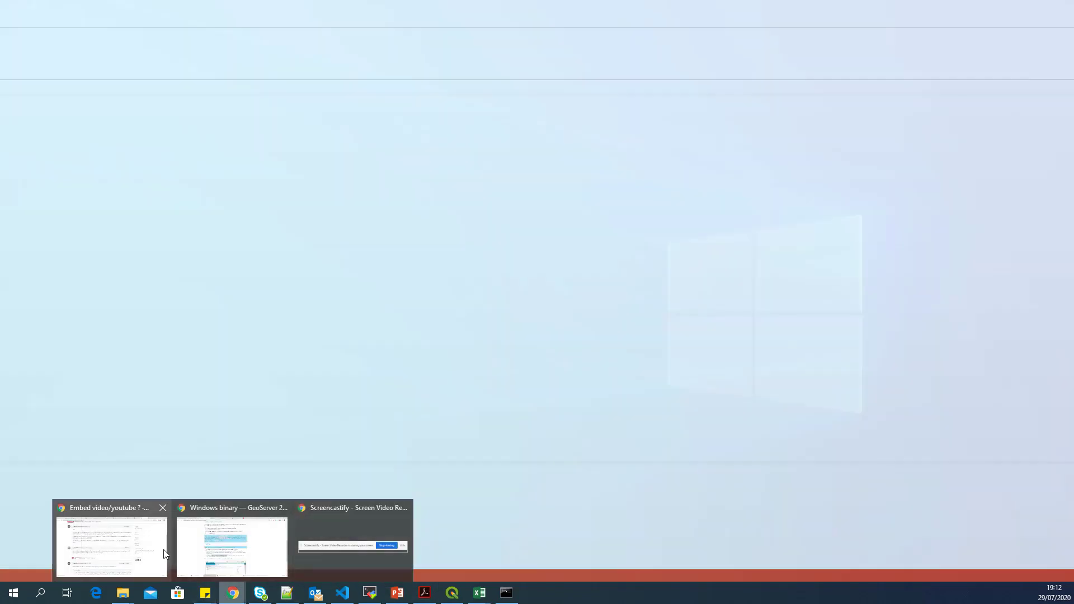
- In Chrome, open a new tab and enter localhost:8080/geoserver
{"action": "left_click", "coordinate": [203, 554]}
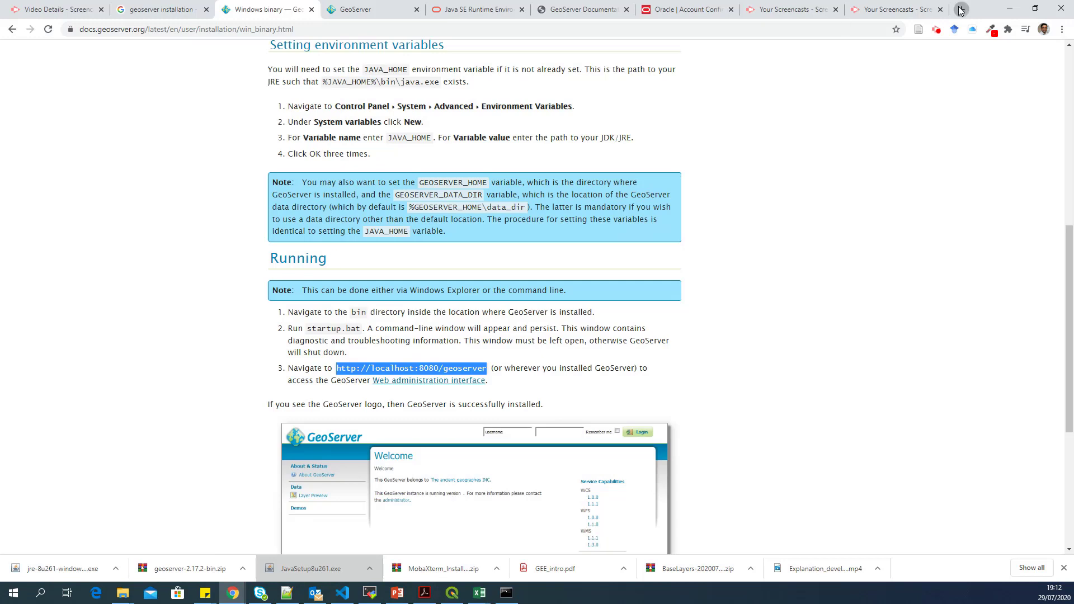
{"action": "left_click", "coordinate": [961, 9]}
{"action": "left_click", "coordinate": [281, 29]}
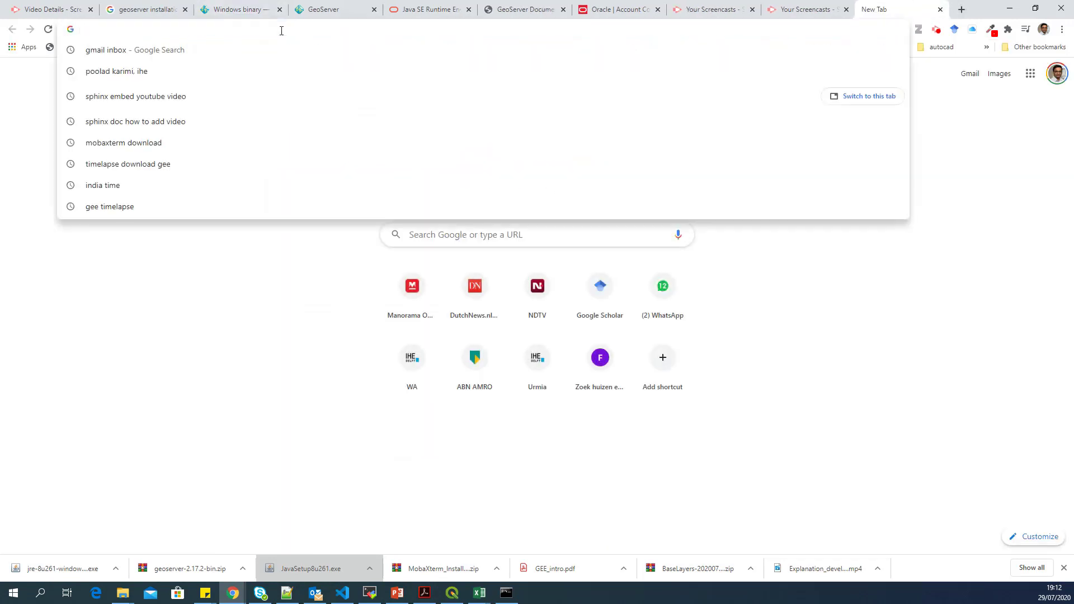
{"action": "type", "text": "local"}
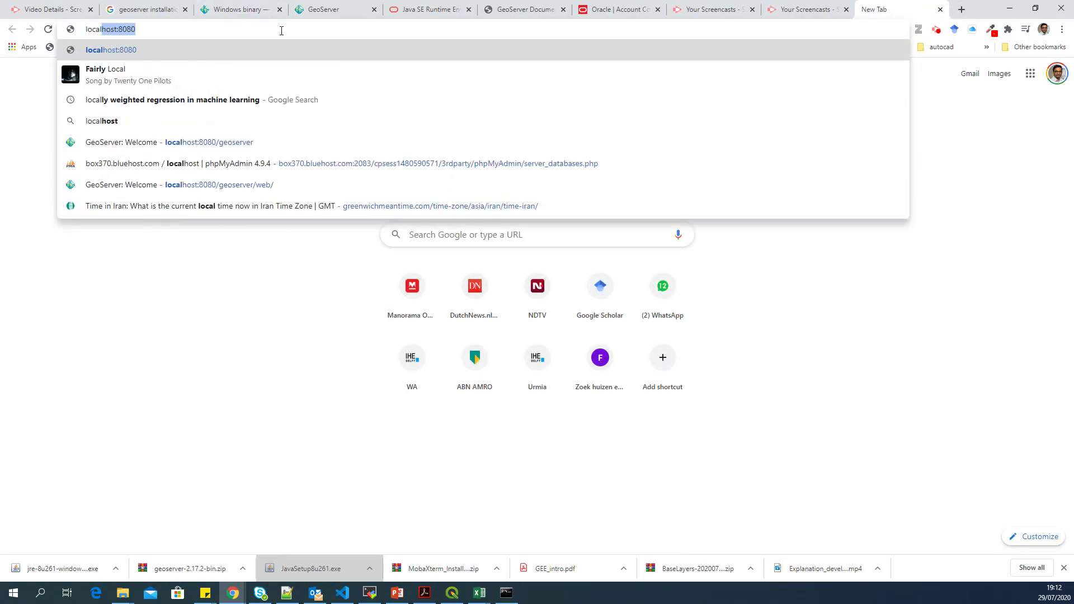
{"action": "type", "text": "host:8080/geoserver/web/"}
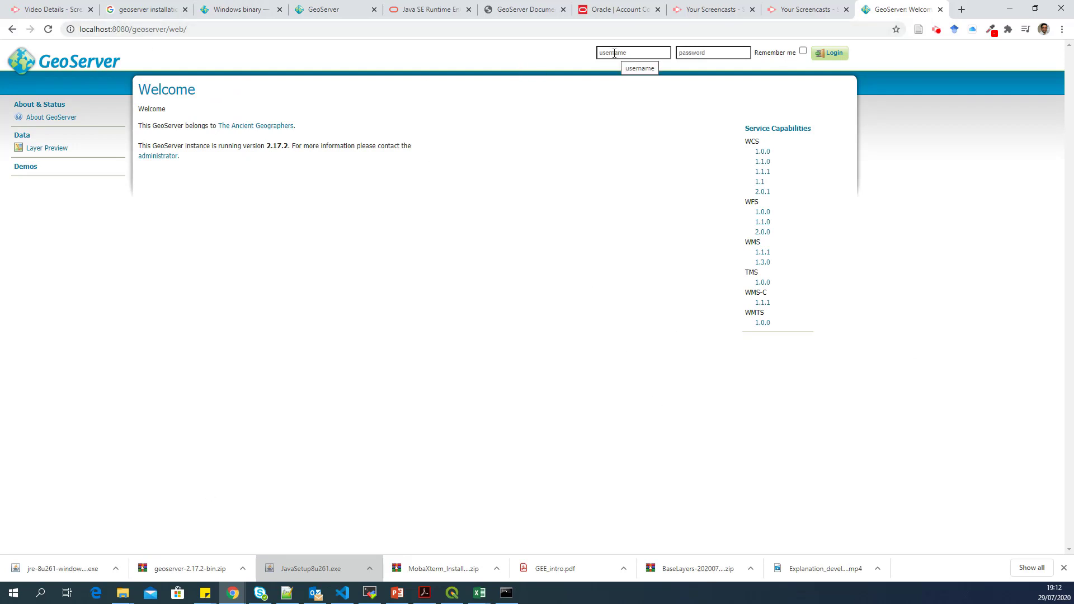
- Check the username and password shown on the slide, then minimise PowerPoint
{"action": "left_click", "coordinate": [397, 592]}
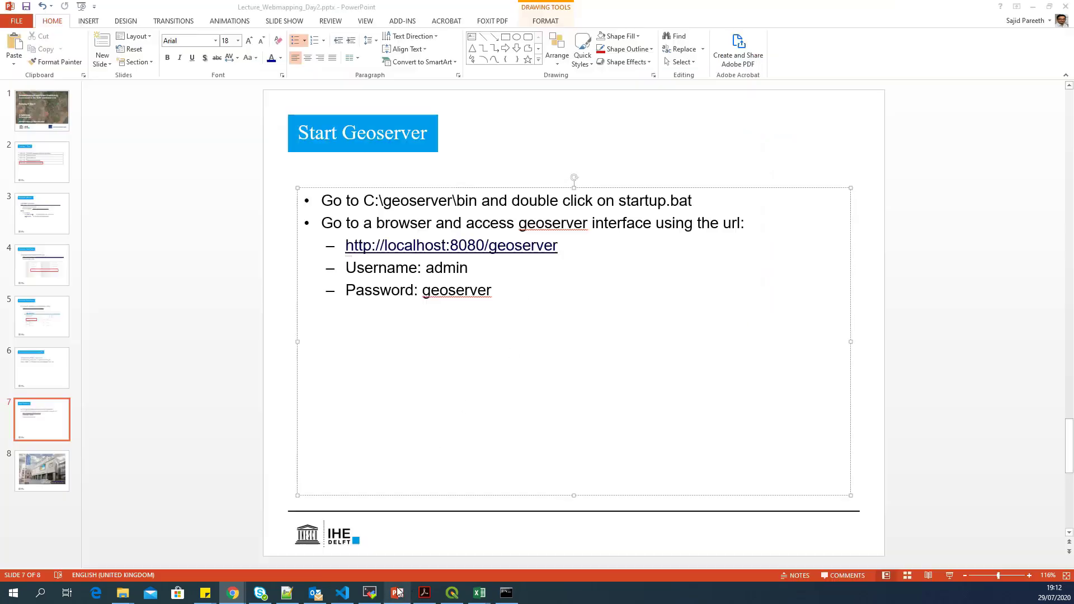
{"action": "double_click", "coordinate": [429, 270]}
{"action": "double_click", "coordinate": [456, 290]}
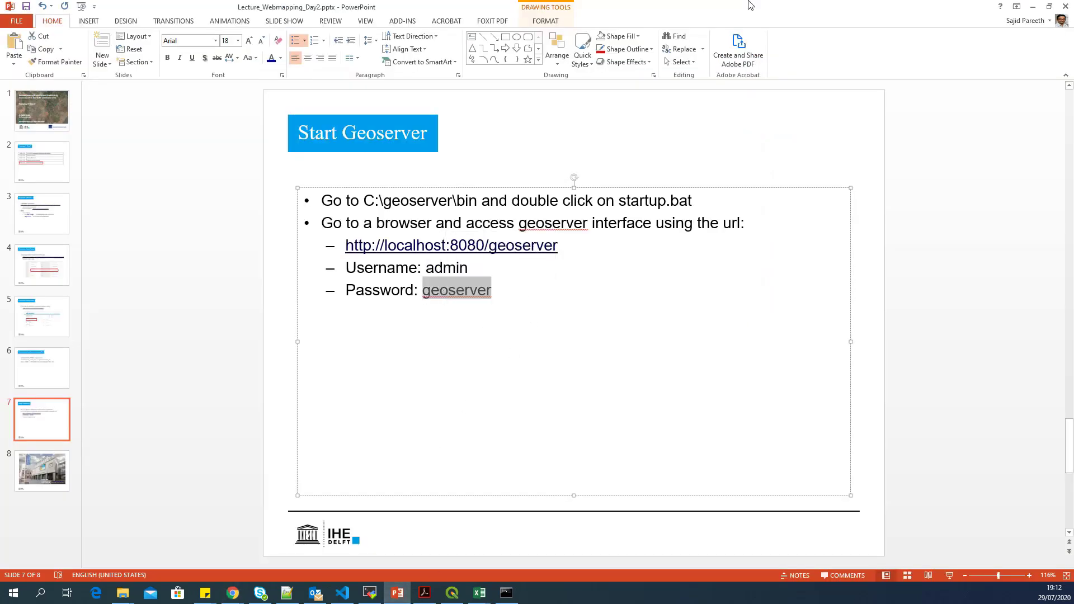
{"action": "left_click", "coordinate": [1033, 6]}
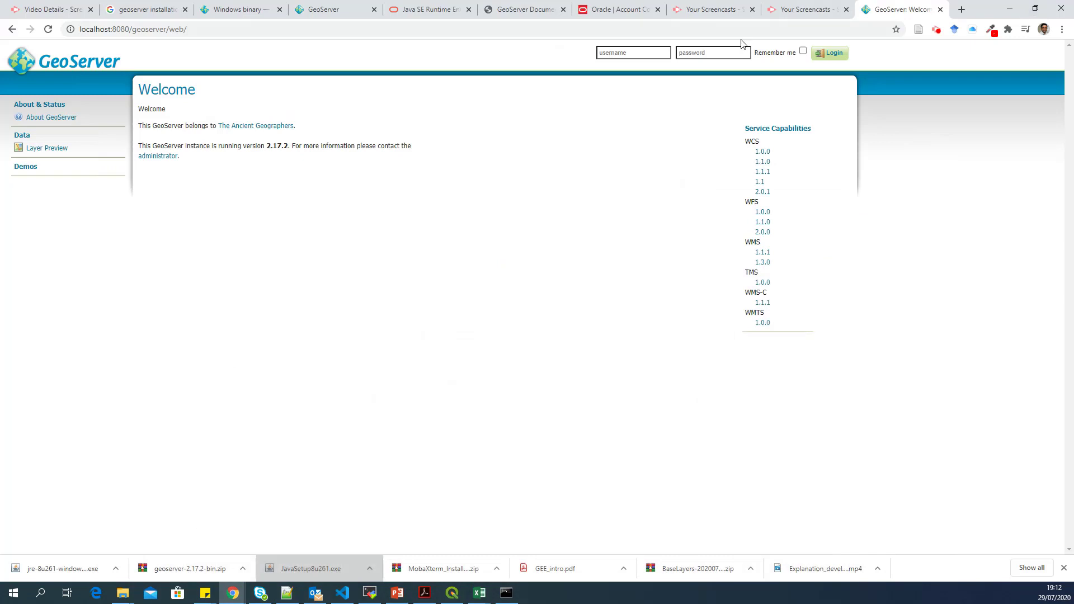
- Log in to GeoServer with the admin username and its password
{"action": "left_click", "coordinate": [650, 53]}
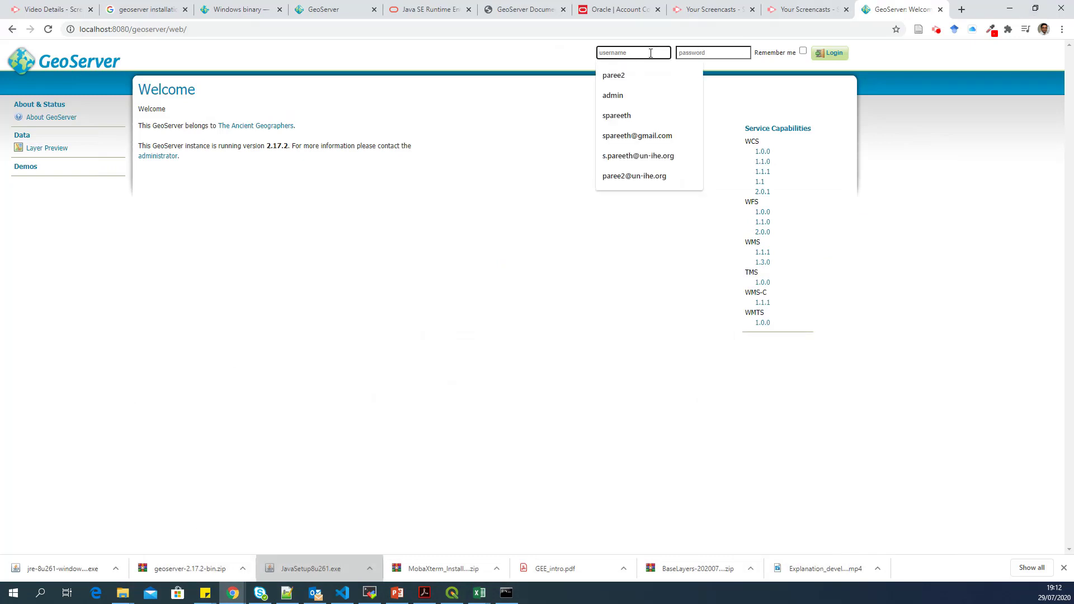
{"action": "type", "text": "admin"}
{"action": "key", "text": "Tab"}
{"action": "type", "text": "ge"}
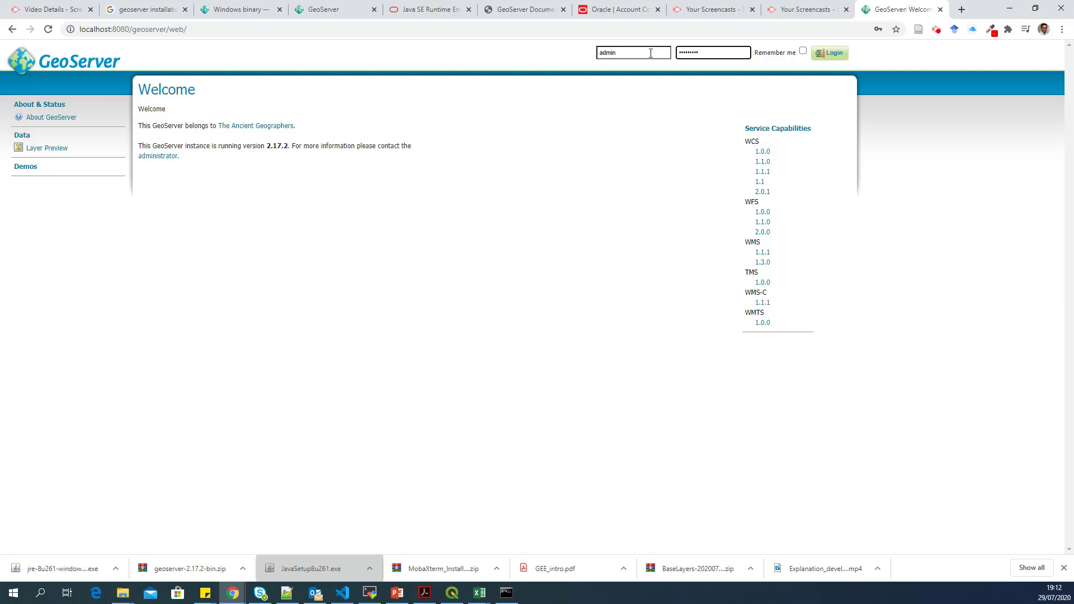
{"action": "left_click", "coordinate": [833, 54]}
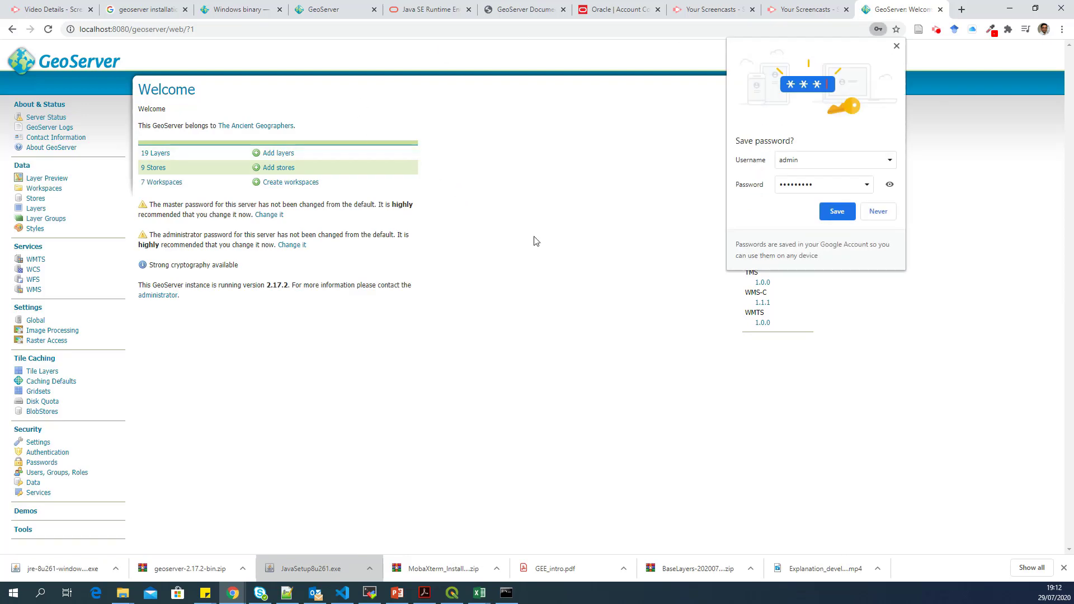
- Save the GeoServer login credentials in Chrome's password prompt
{"action": "left_click", "coordinate": [837, 211]}
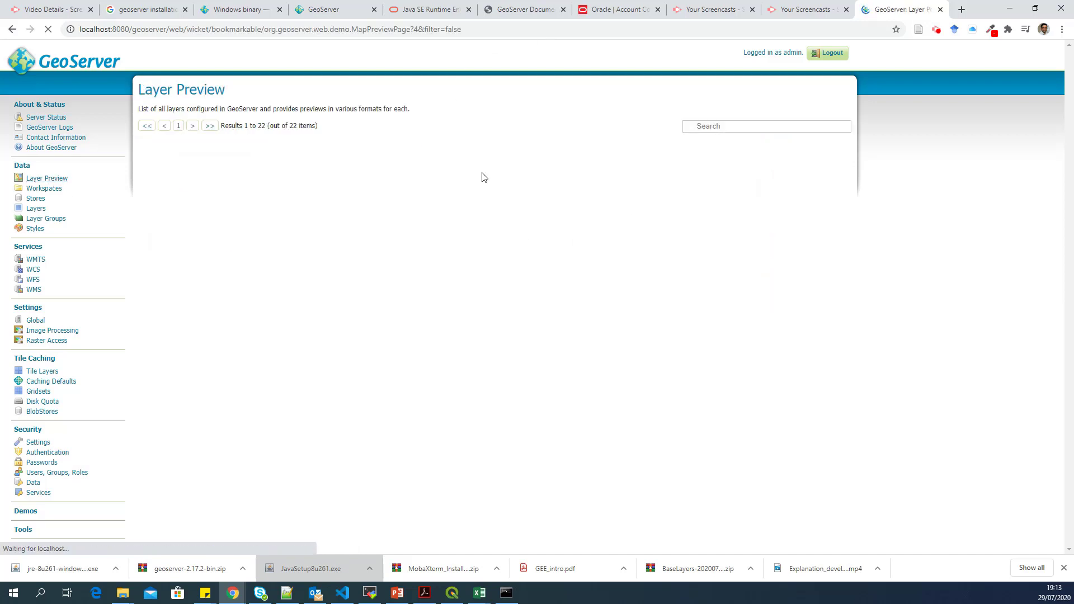
- Open the USA Population (topp:states) layer as an OpenLayers map preview
{"action": "scroll", "coordinate": [233, 168], "scroll_direction": "down", "scroll_amount": 1}
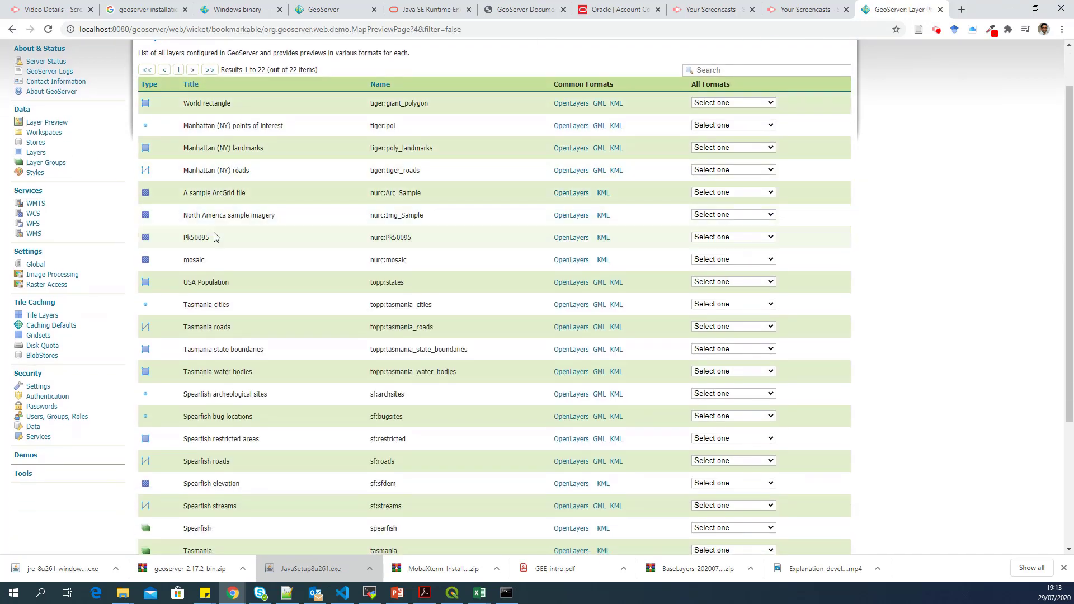
{"action": "triple_click", "coordinate": [192, 282]}
{"action": "left_click", "coordinate": [192, 282]}
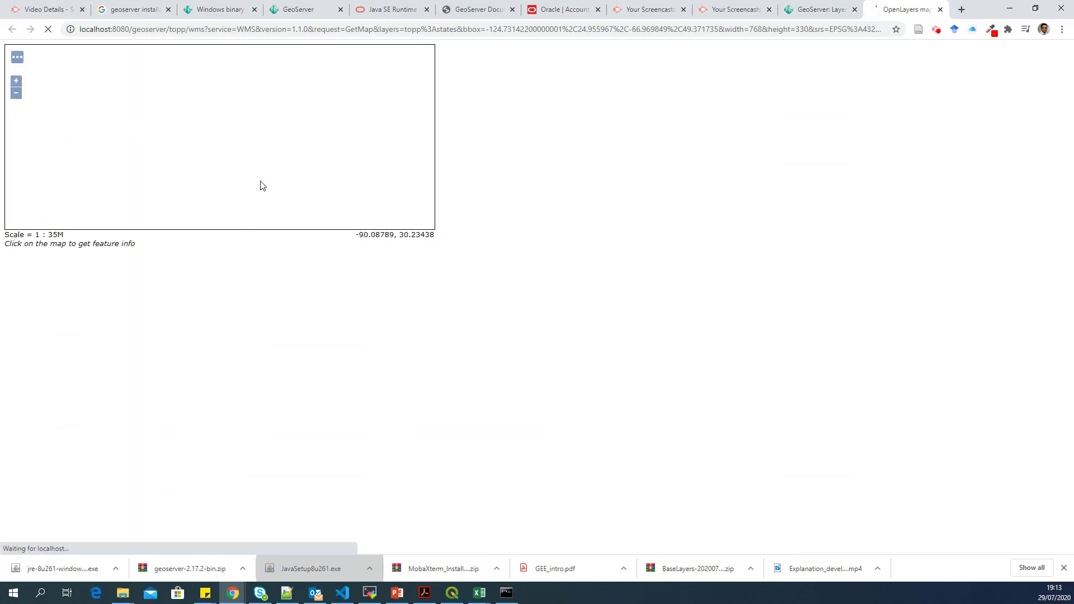
- Zoom and pan the preview map to center the whole United States
{"action": "scroll", "coordinate": [216, 139], "scroll_direction": "up", "scroll_amount": 3}
{"action": "scroll", "coordinate": [216, 139], "scroll_direction": "down", "scroll_amount": 2}
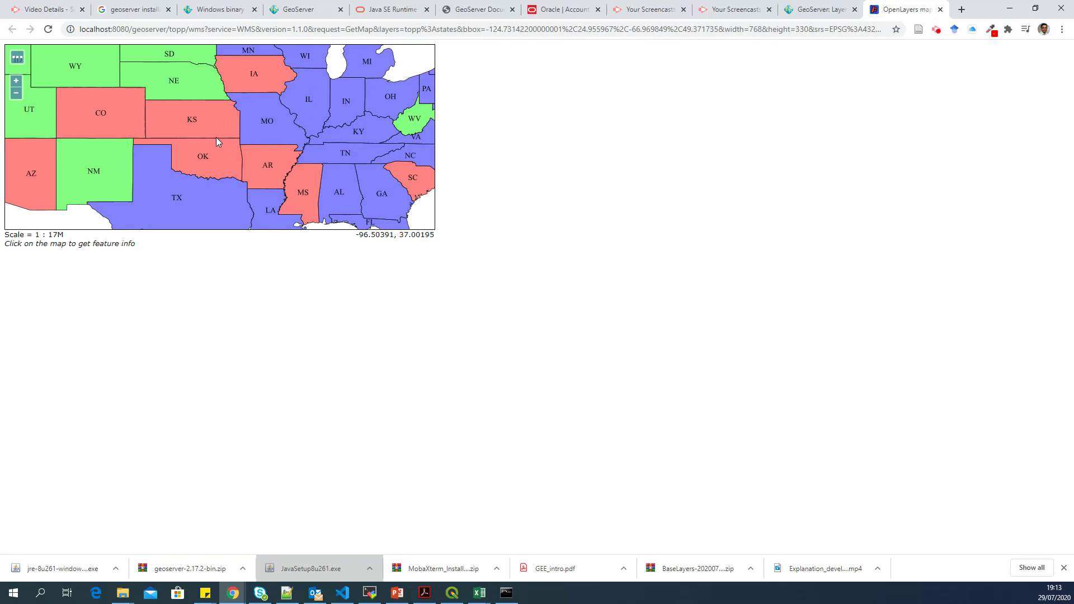
{"action": "scroll", "coordinate": [219, 133], "scroll_direction": "down", "scroll_amount": 2}
{"action": "scroll", "coordinate": [211, 128], "scroll_direction": "up", "scroll_amount": 1}
{"action": "left_click_drag", "start_coordinate": [211, 129], "coordinate": [228, 143]}
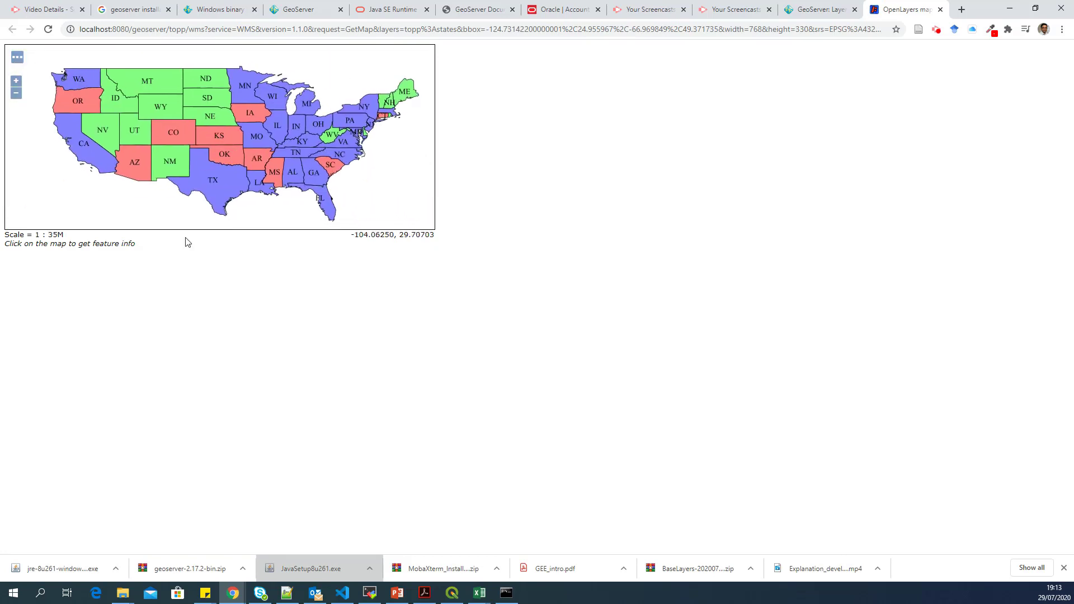